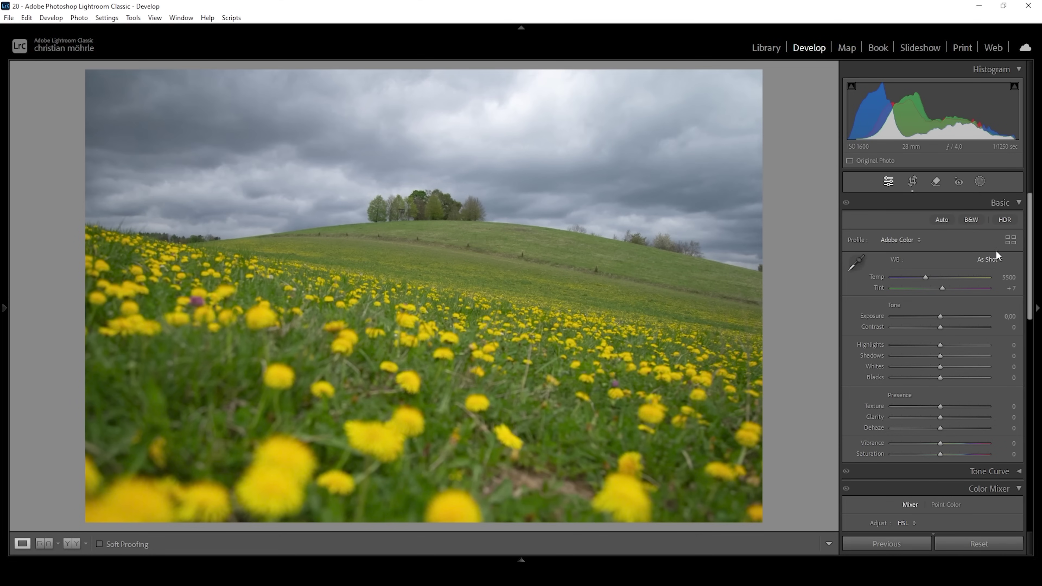
Step: Apply the Adobe Landscape profile and set Highlights to -100, Shadows to -49, Whites to +24 and Blacks to -6
left_click(911, 238)
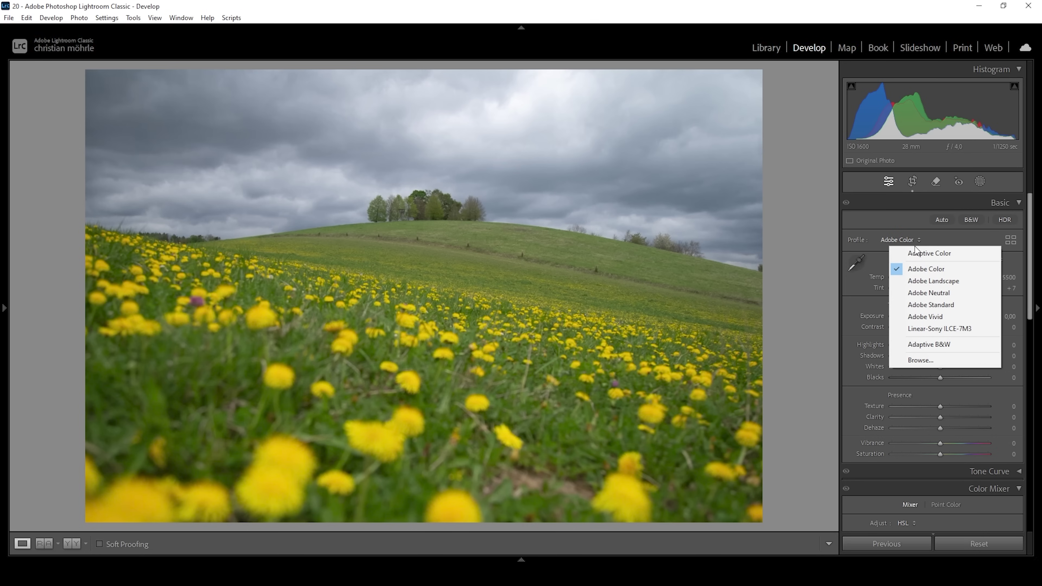
left_click(926, 281)
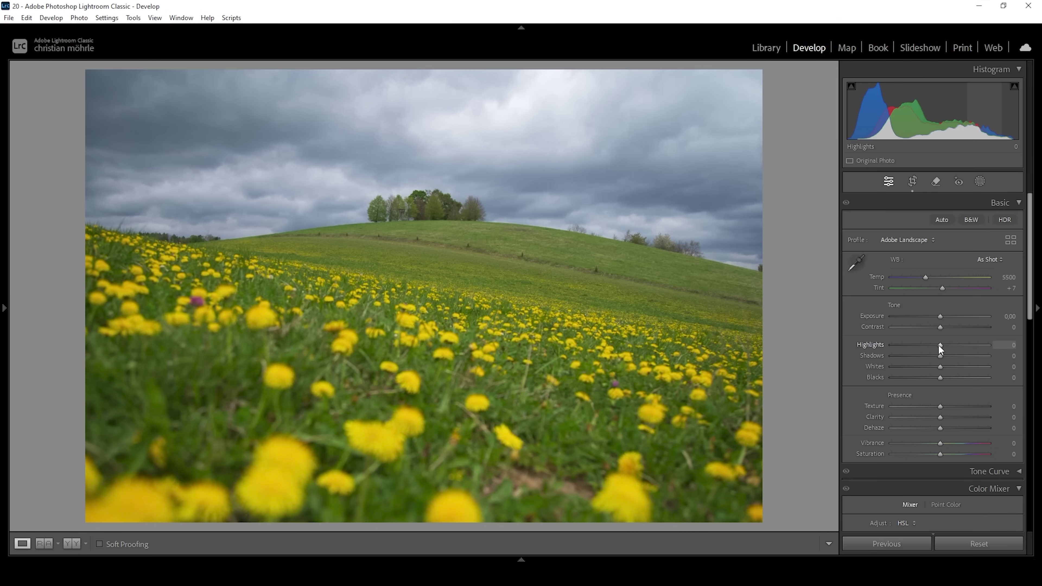
left_click_drag(887, 345, 803, 347)
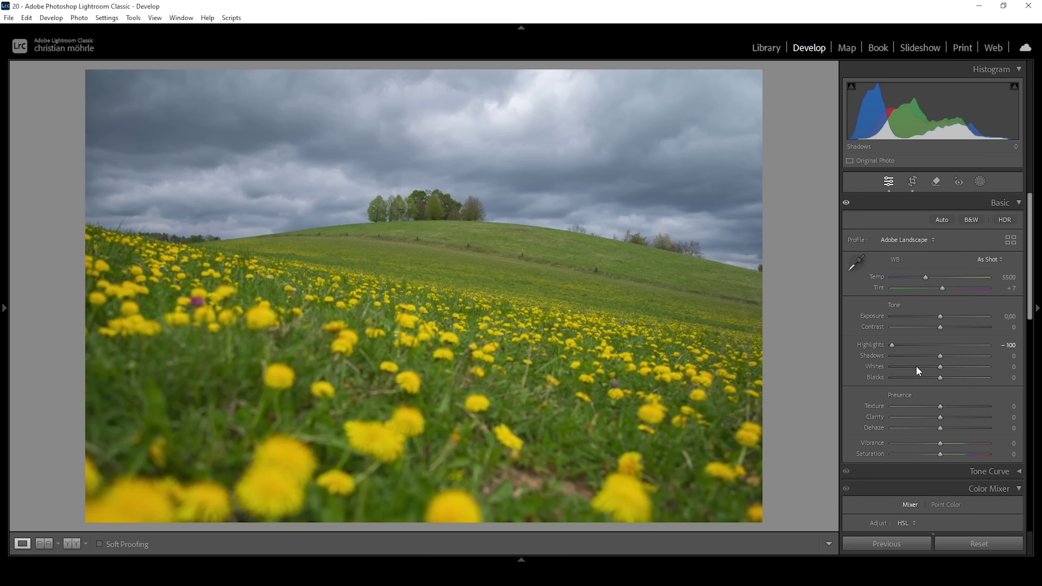
left_click_drag(936, 359, 915, 361)
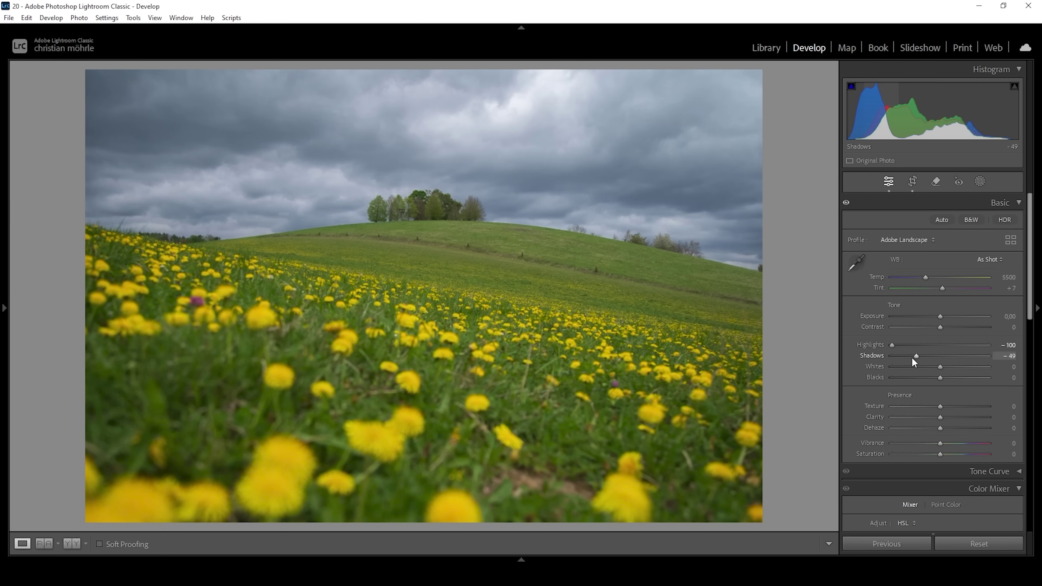
left_click_drag(941, 366, 953, 368)
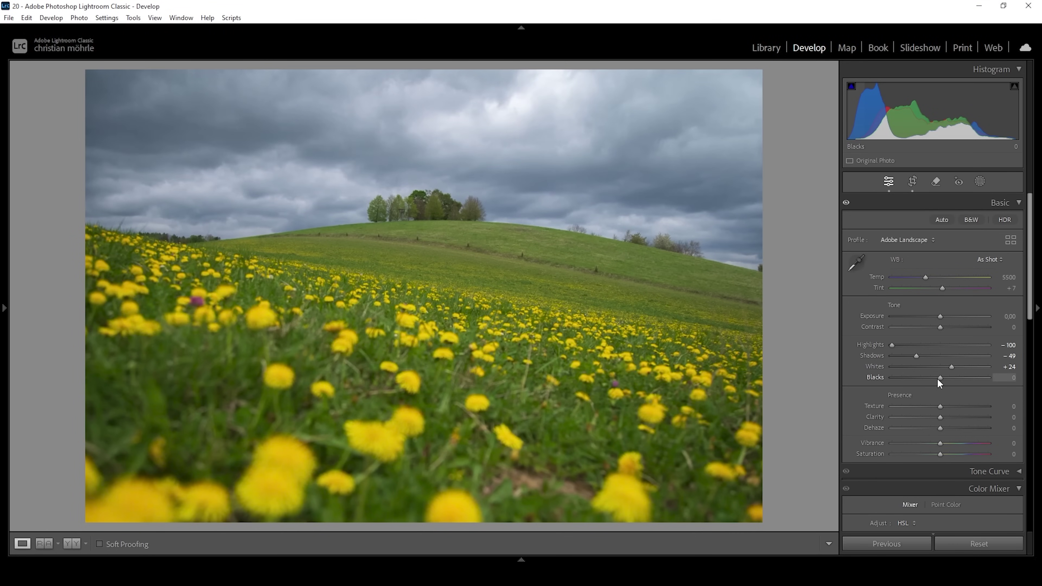
left_click(935, 379)
left_click_drag(934, 380, 934, 380)
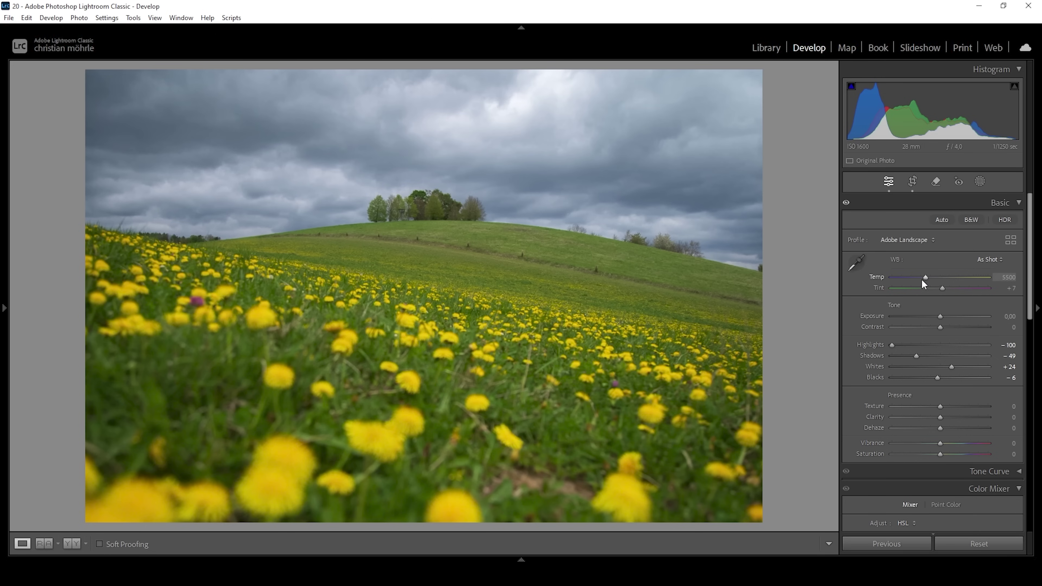
Step: Set the photo's white balance to a Temp of 5350 and a Tint of -2
left_click_drag(923, 277, 922, 278)
left_click(1008, 277)
type("5350")
key("Return")
left_click_drag(941, 289, 938, 289)
Step: Set Texture to +6, Clarity to -8 and Dehaze to -6, then compare the photo before and after side by side
left_click_drag(940, 406, 942, 408)
left_click_drag(942, 406, 942, 405)
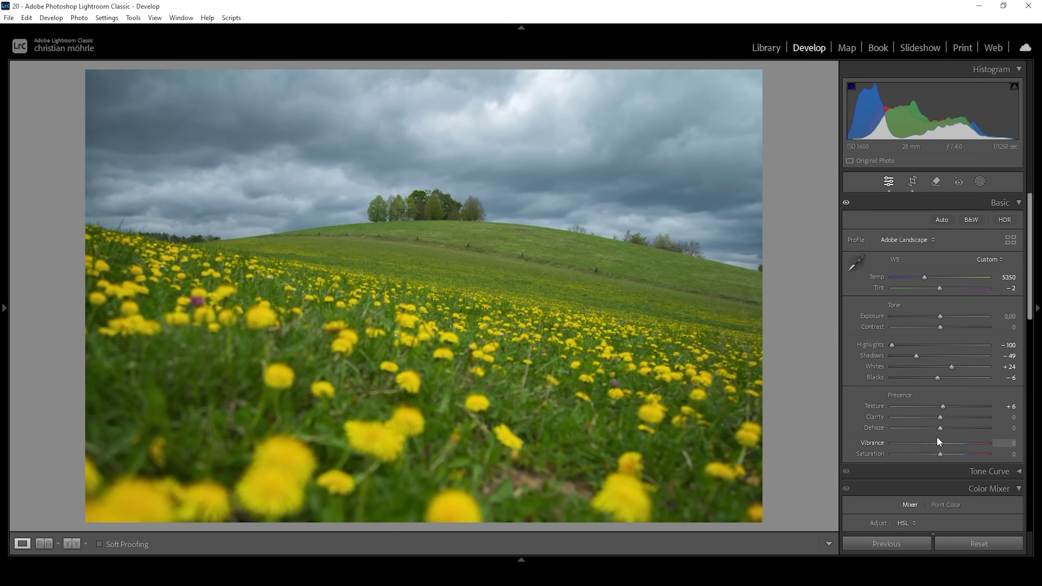
left_click_drag(936, 417, 935, 416)
left_click_drag(938, 430, 935, 429)
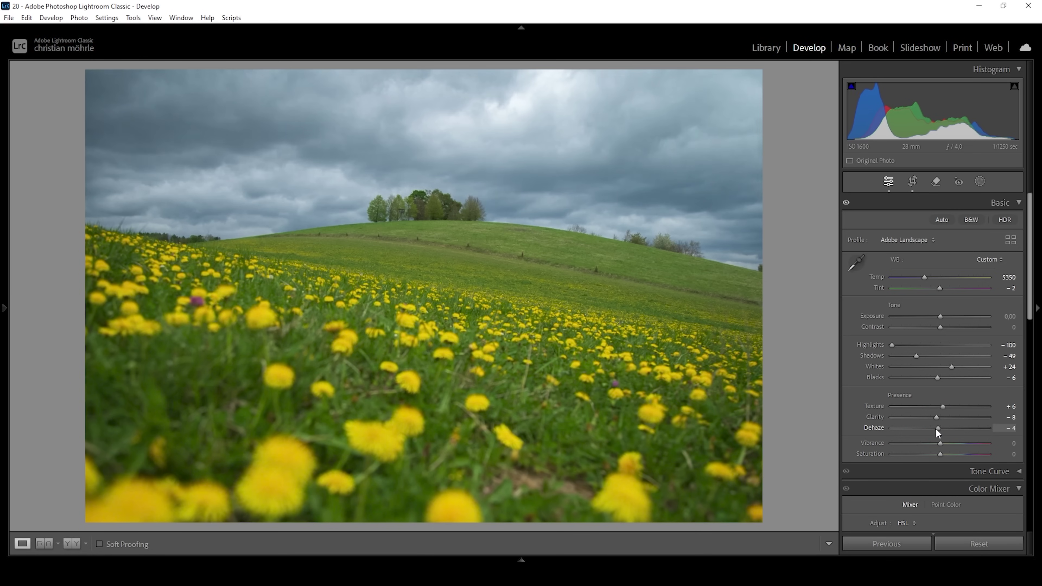
left_click_drag(935, 428, 934, 428)
left_click(69, 544)
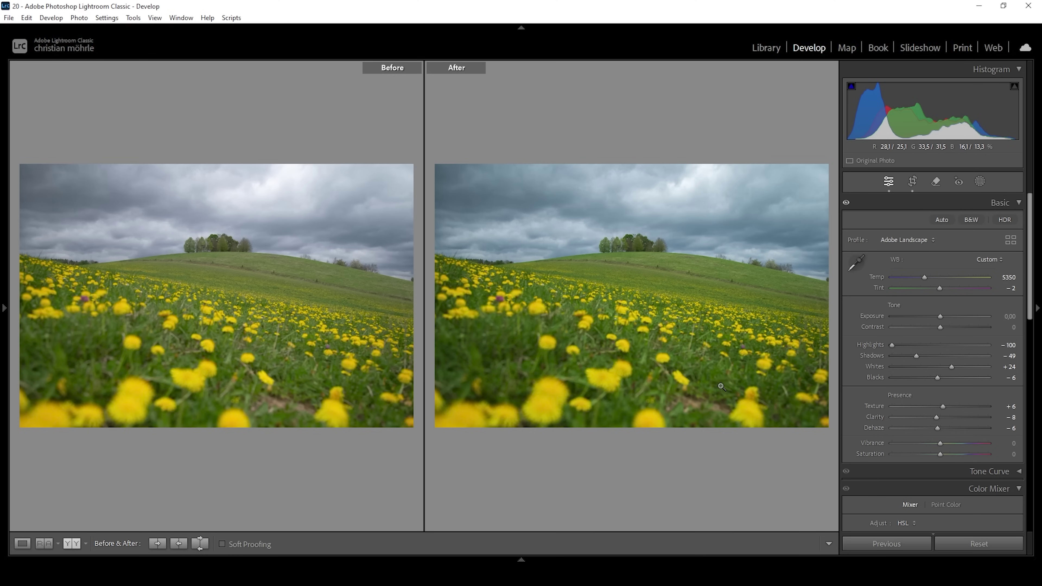
left_click(23, 544)
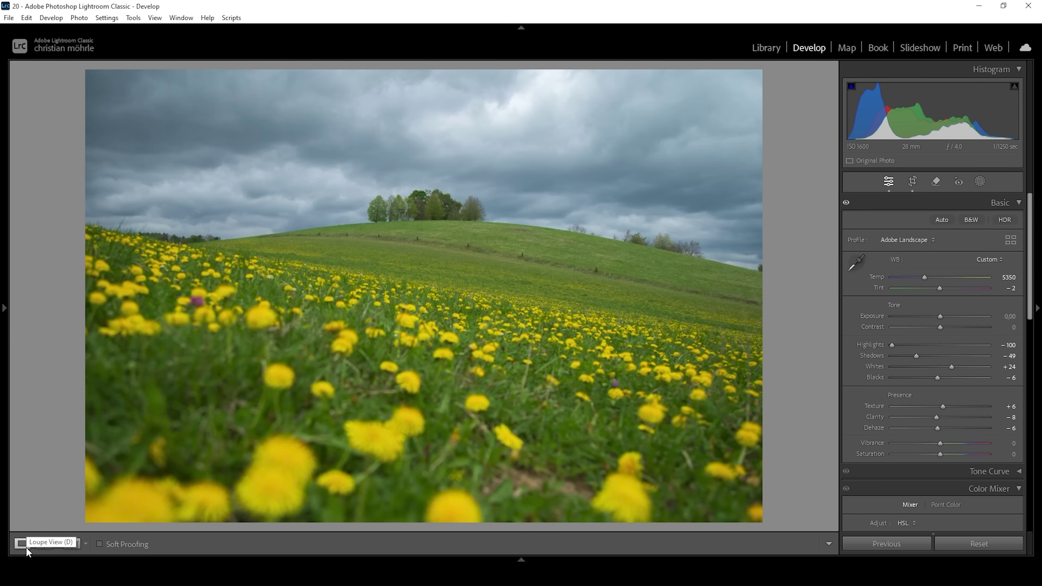
Step: Create a Color Range mask by sampling the blue-gray clouds above the hill
left_click(979, 180)
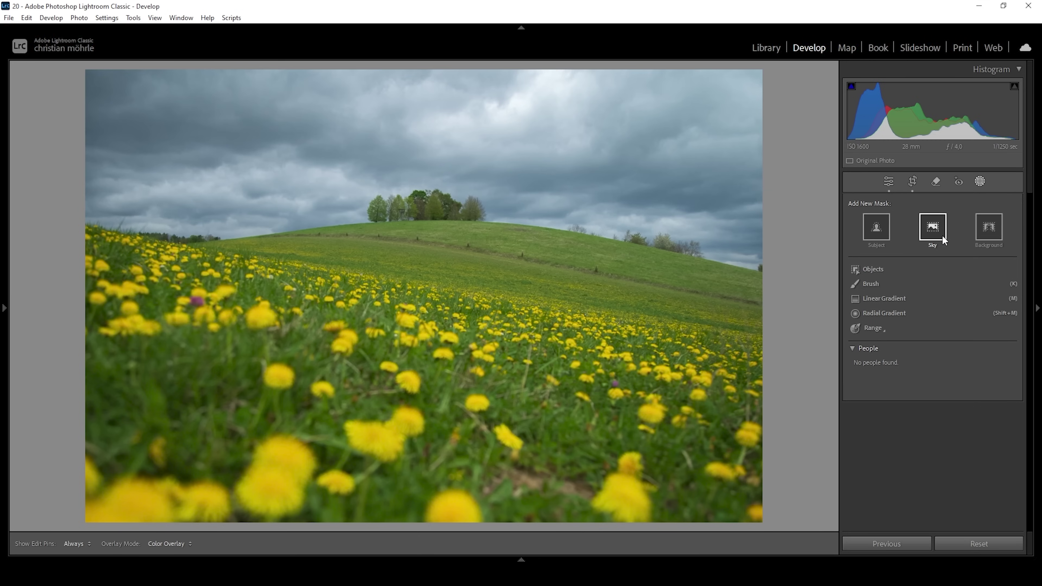
left_click(879, 330)
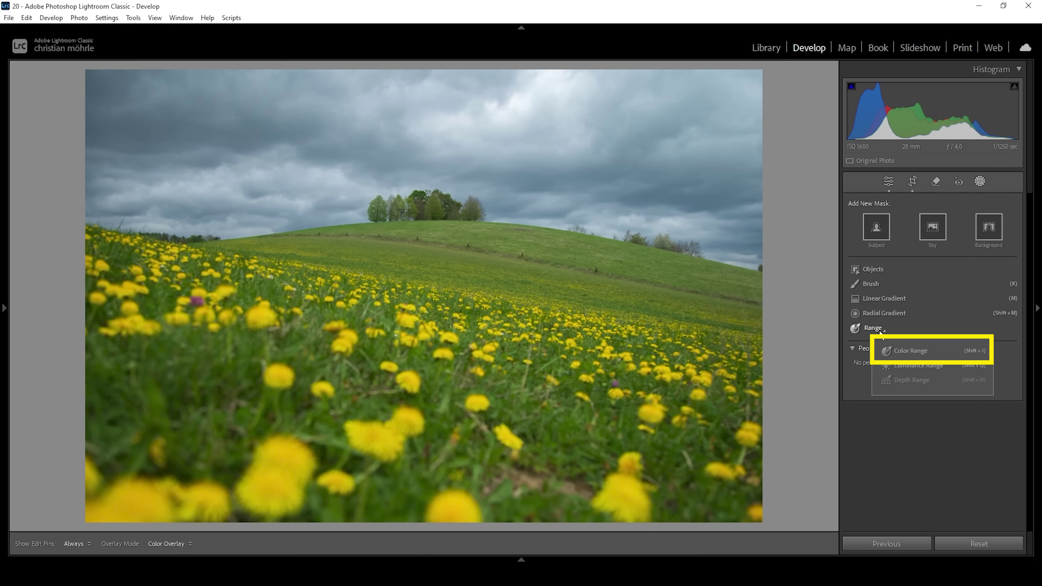
left_click(913, 350)
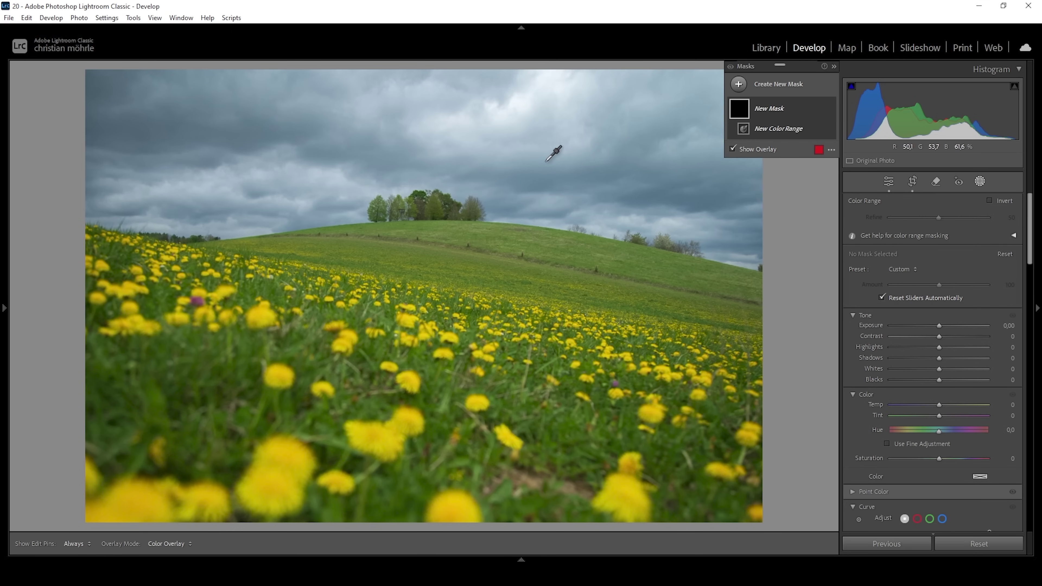
left_click(535, 171)
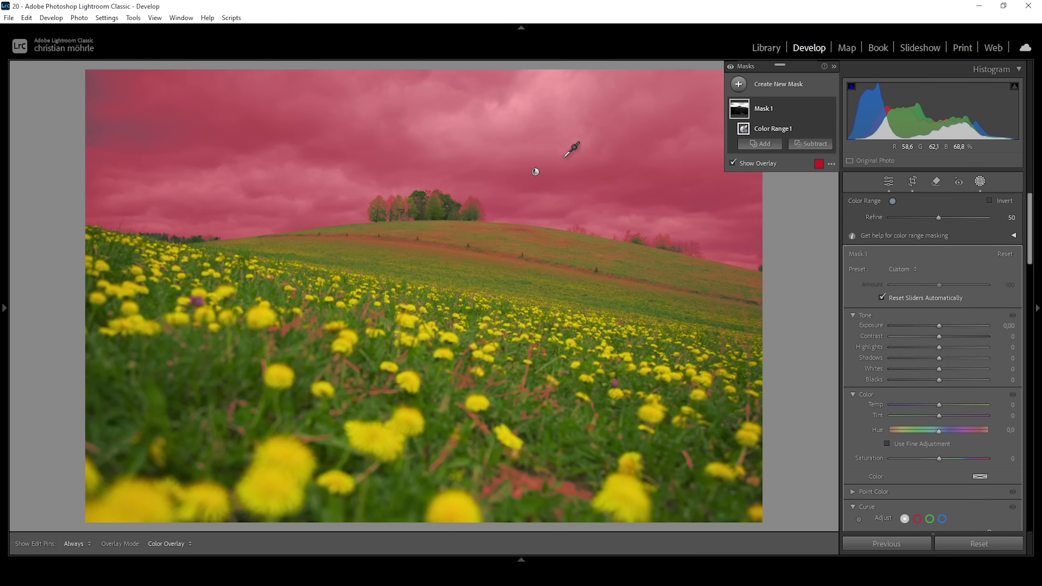
Step: Intersect the cloud color mask with a Select Sky selection to exclude the meadow
left_click(804, 109)
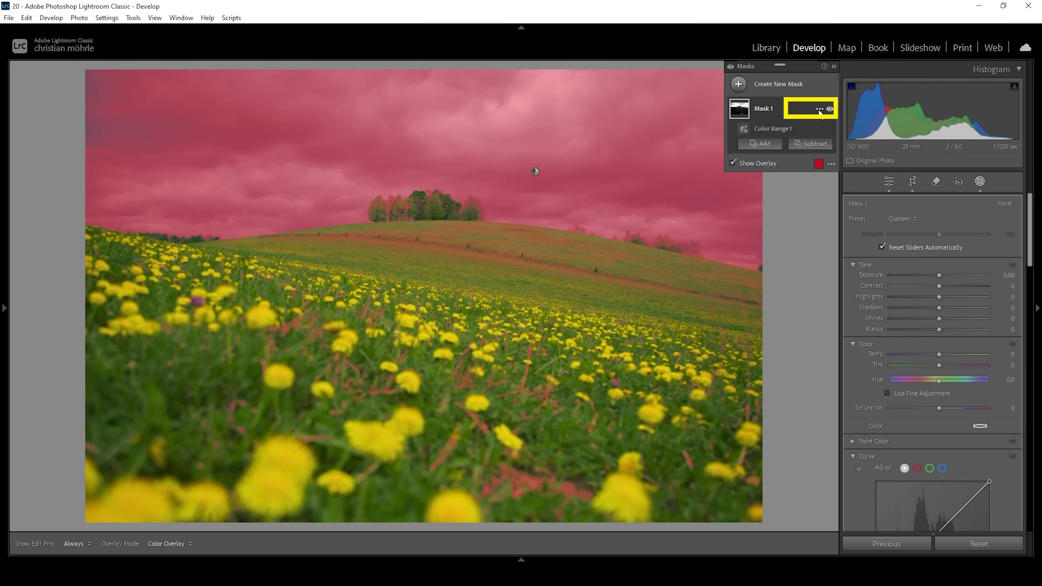
left_click(819, 110)
mouse_move(847, 162)
left_click(771, 172)
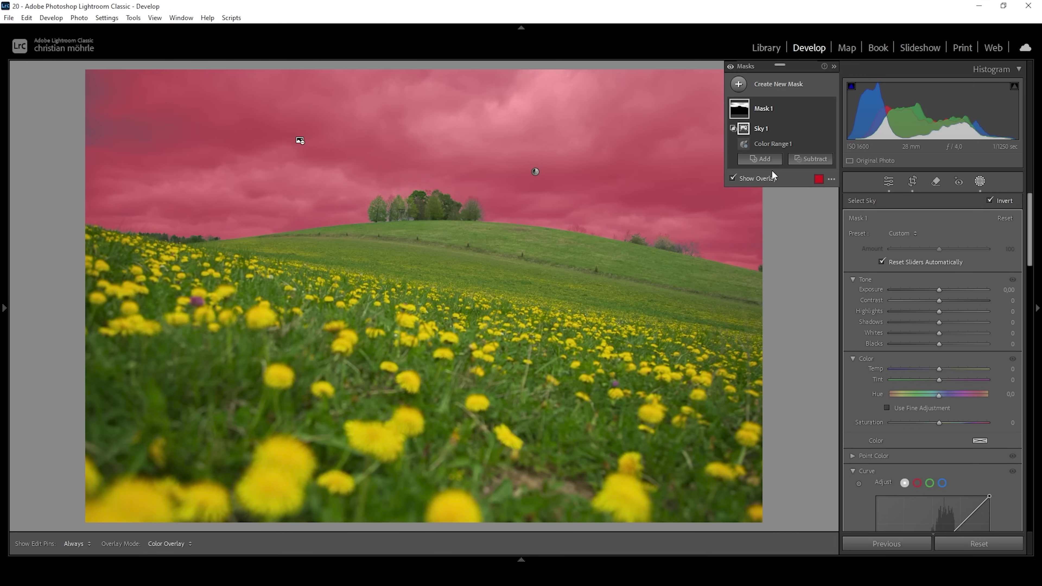
Step: Set the Refine value of the sky mask's Color Range component to 34
mouse_move(774, 144)
left_click(773, 145)
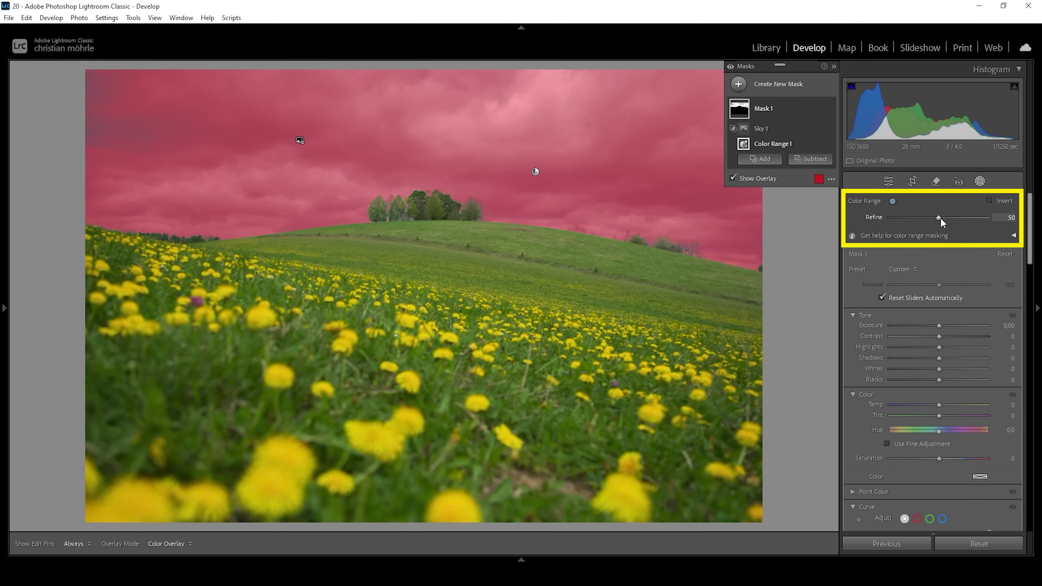
mouse_move(939, 218)
left_mouse_down()
mouse_move(986, 216)
mouse_move(929, 216)
left_mouse_up()
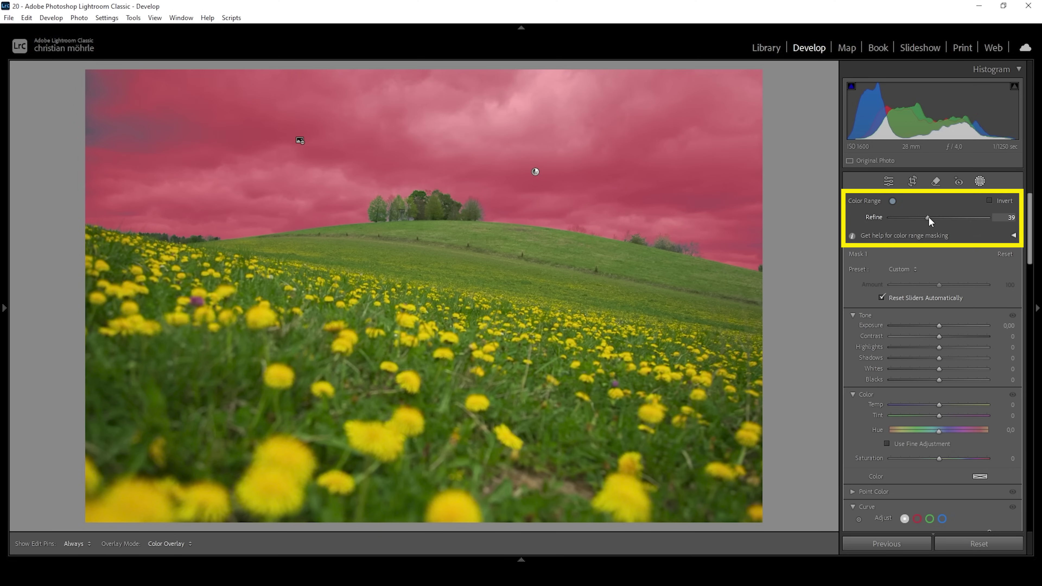
left_click_drag(917, 216, 921, 215)
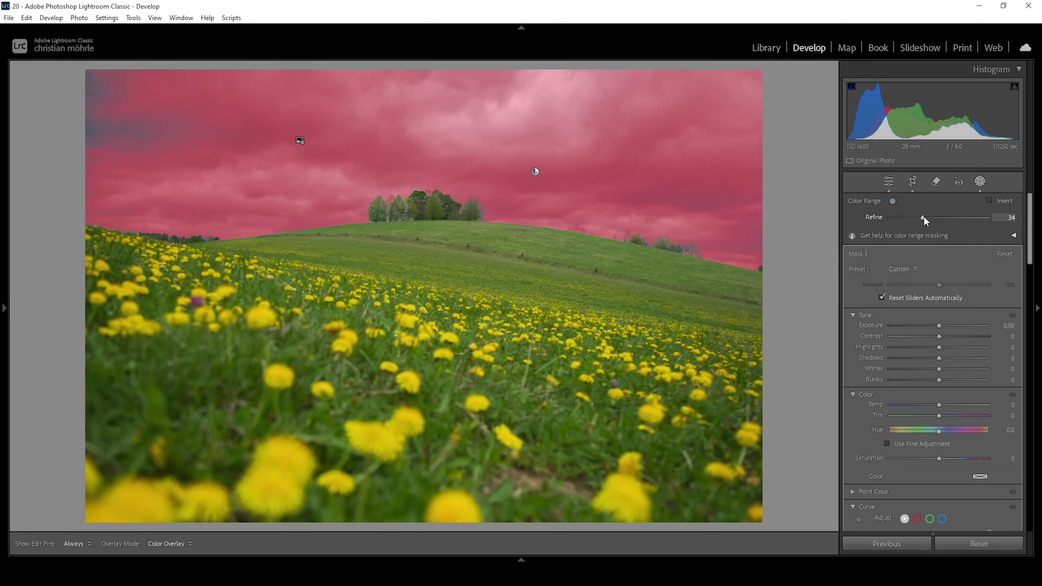
left_click_drag(925, 215, 924, 216)
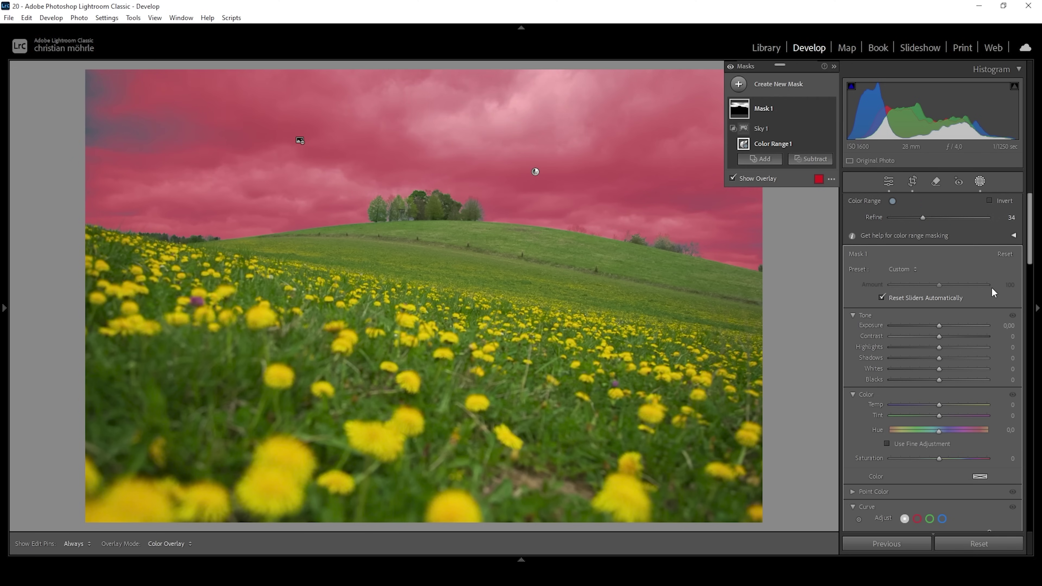
Step: Set the sky mask's Exposure to -0.14, Contrast to 45 and Shadows to -69, and compare with the mask hidden
left_click_drag(938, 325, 906, 357)
mouse_move(826, 110)
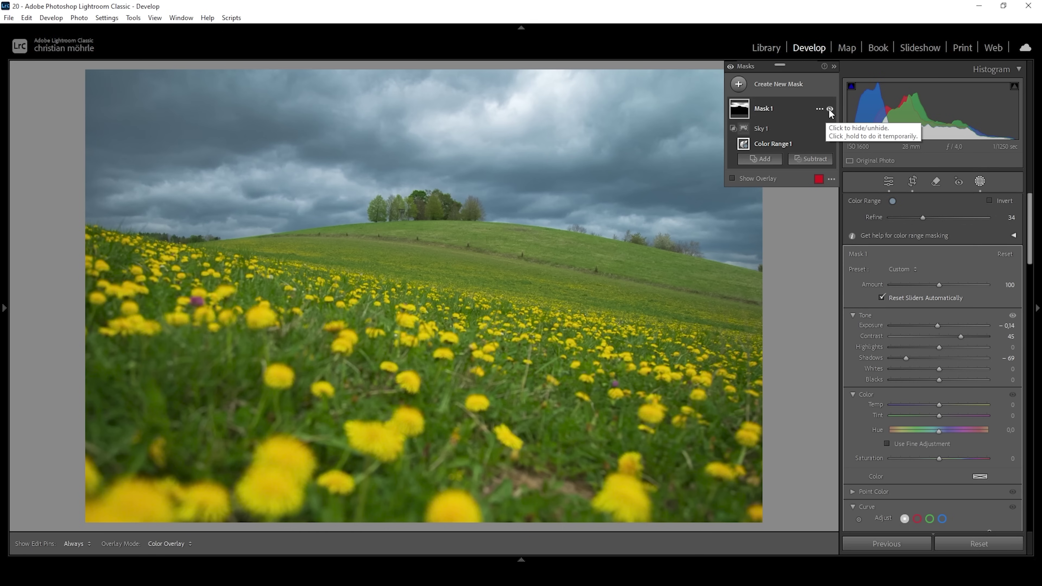
left_click(828, 109)
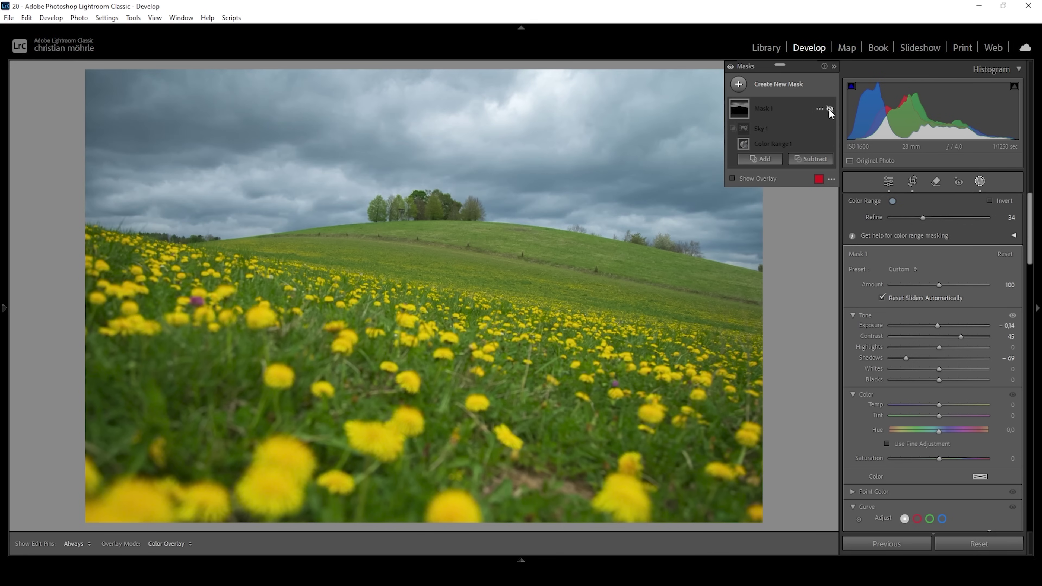
left_click(829, 108)
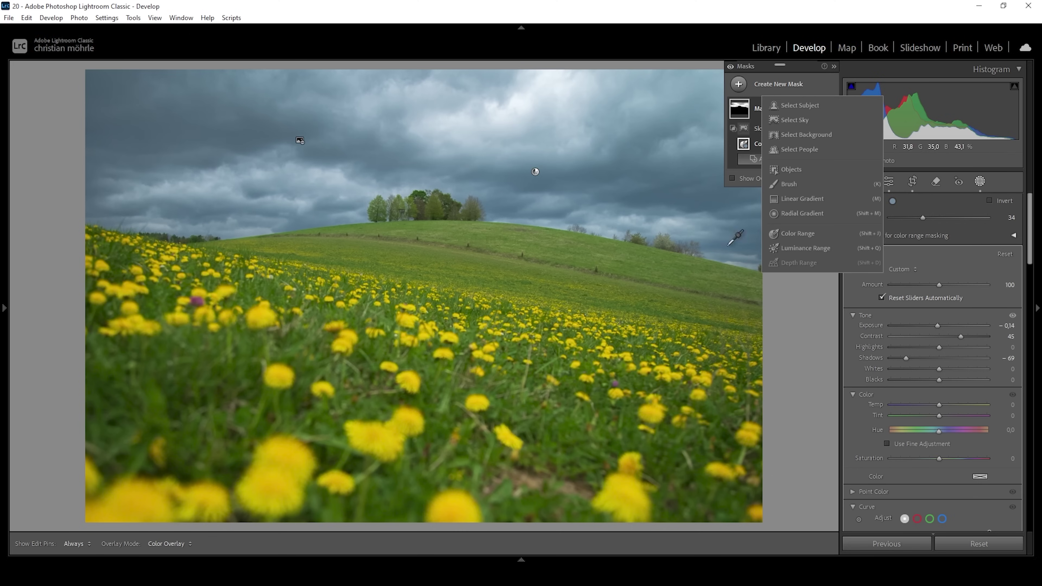
Step: Create a new Color Range mask sampled from a yellow dandelion and set its Refine value to 100
left_click(794, 234)
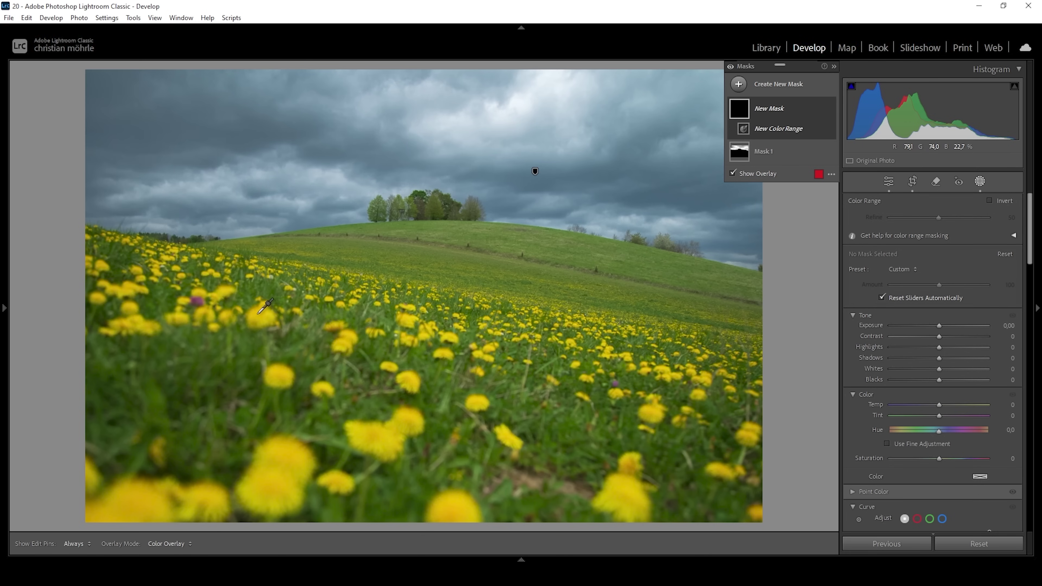
left_click(262, 313)
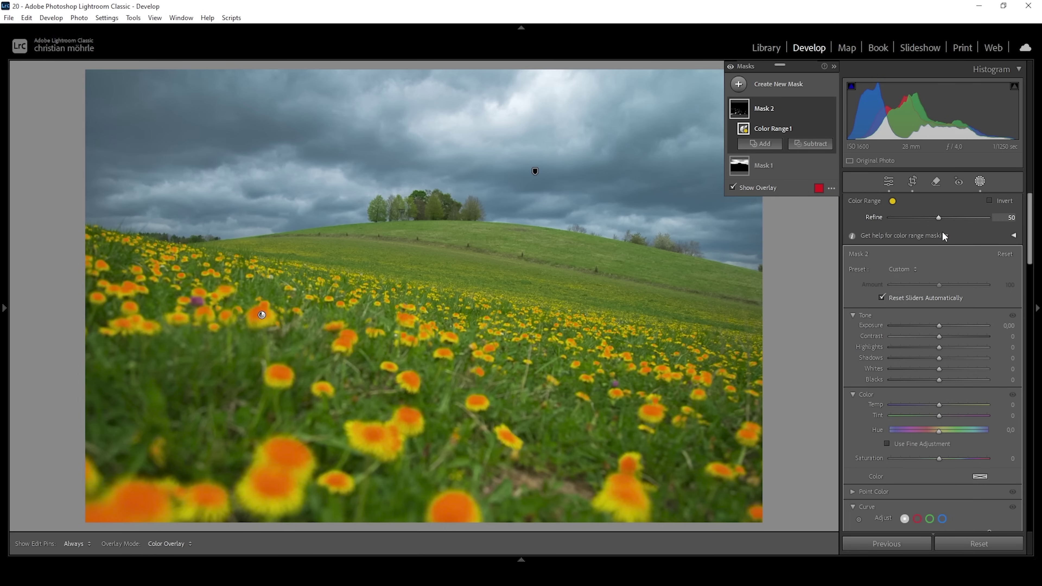
left_click_drag(938, 216, 983, 217)
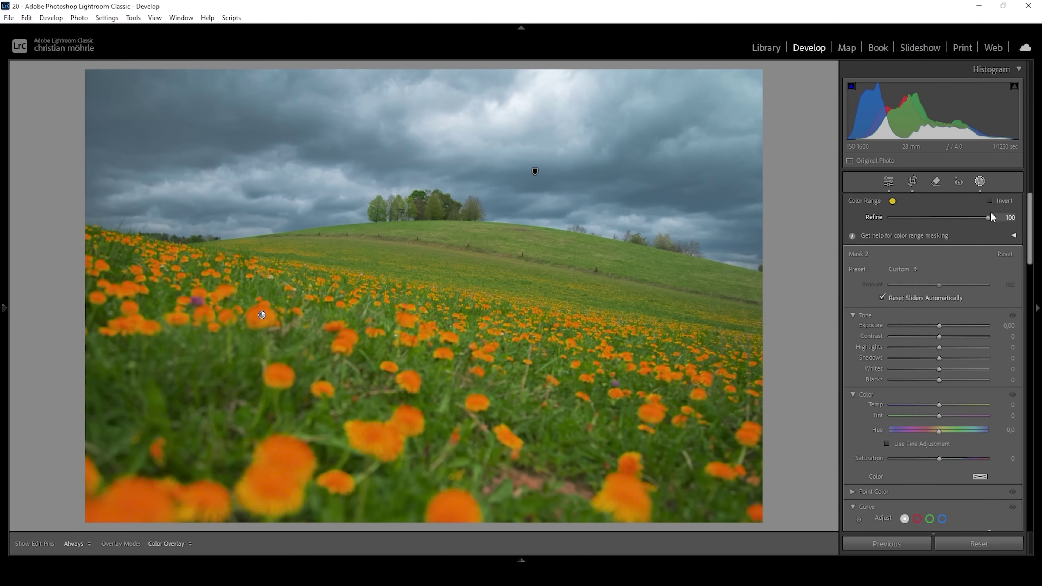
left_click_drag(999, 218, 999, 217)
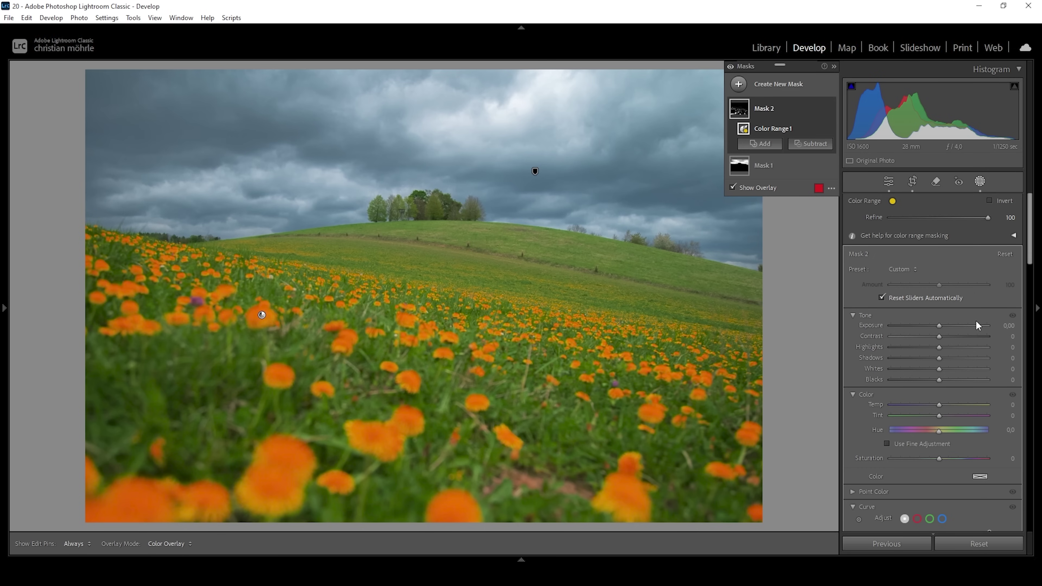
Step: Brighten the masked dandelions by setting Exposure to 0.49 and Whites to 7
left_click_drag(937, 324, 944, 325)
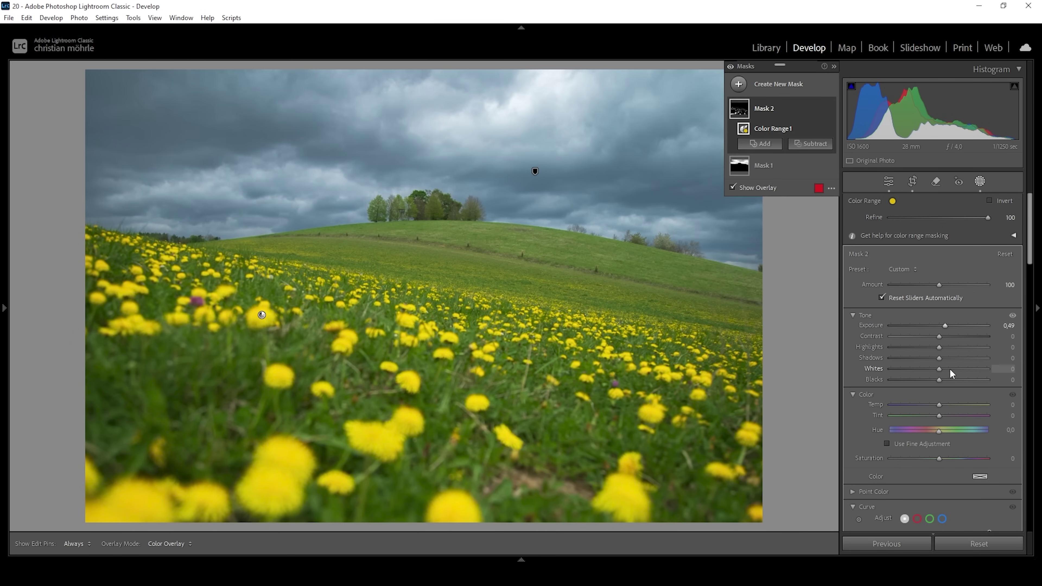
left_click_drag(939, 368, 941, 368)
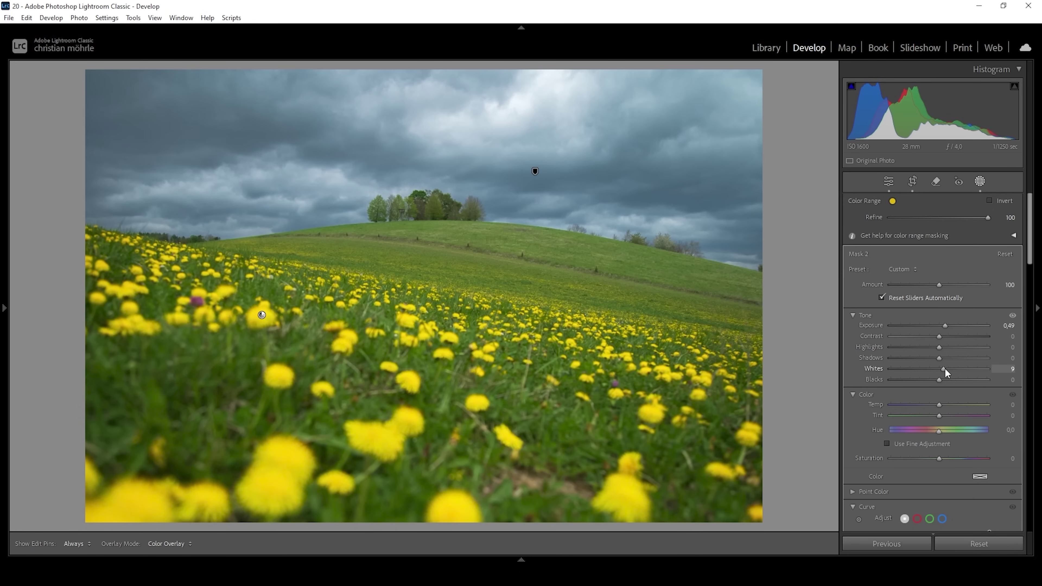
left_click_drag(942, 368, 942, 368)
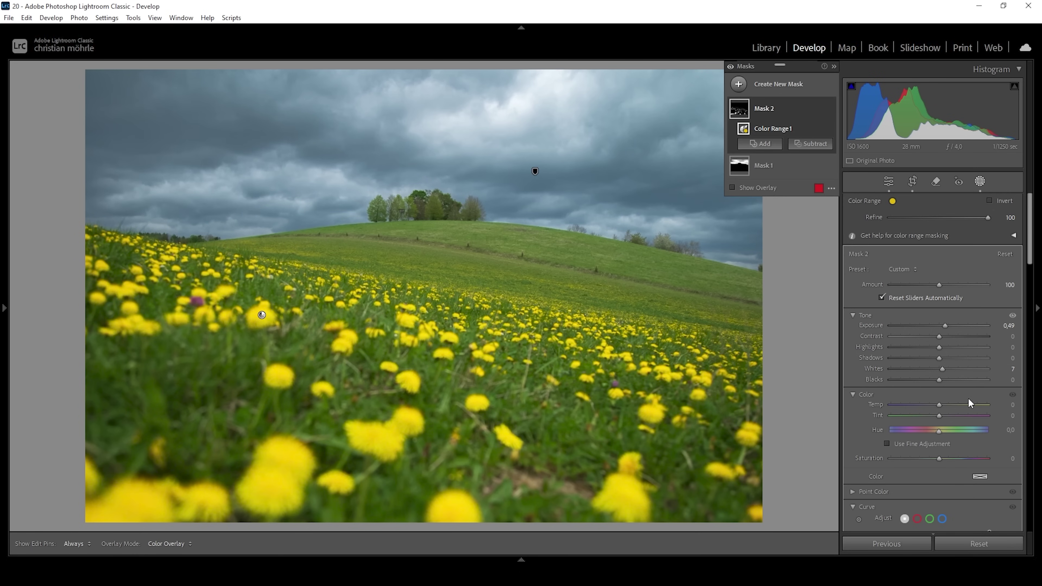
Step: Set the dandelion mask's Saturation to 26 and compare the photo with the mask hidden and shown
scroll(968, 397, "down", 3)
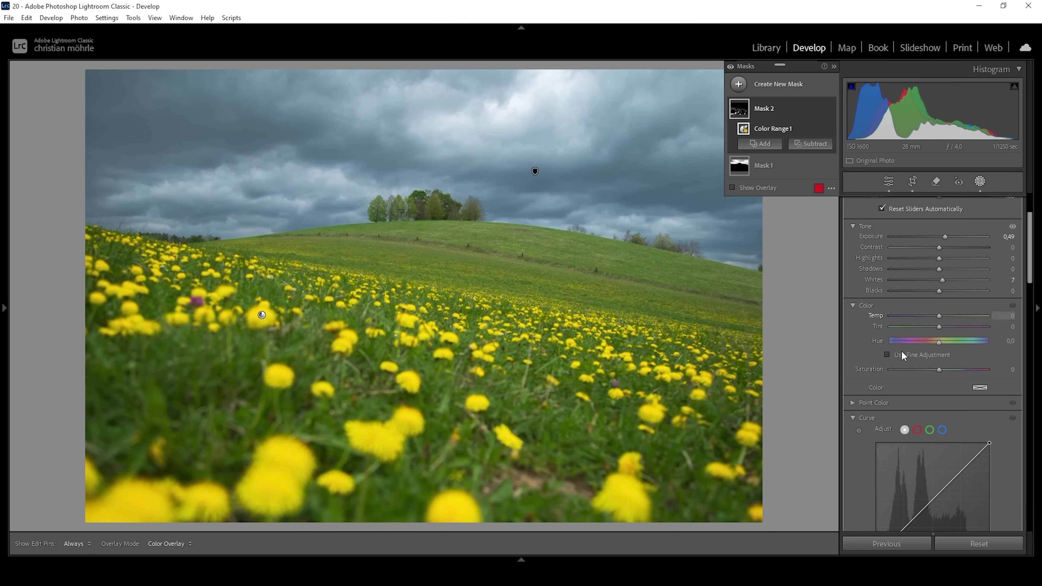
left_click_drag(938, 369, 951, 370)
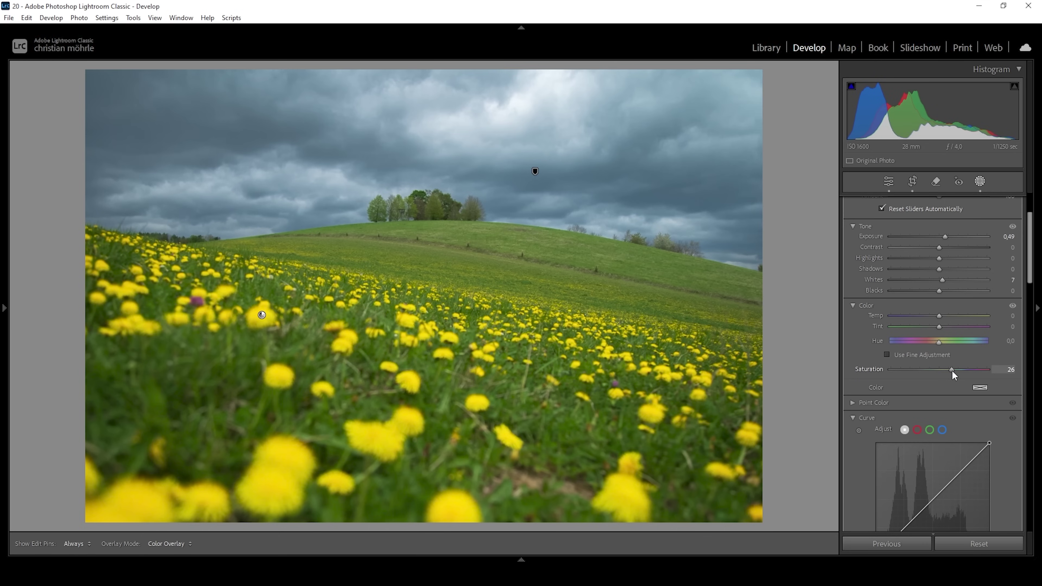
left_click_drag(949, 370, 946, 370)
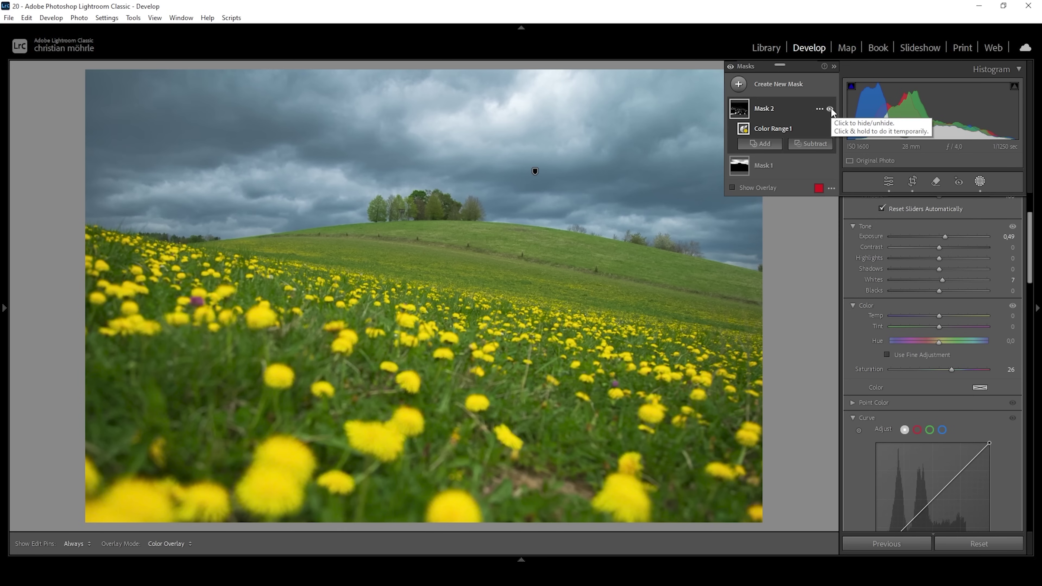
left_click(829, 109)
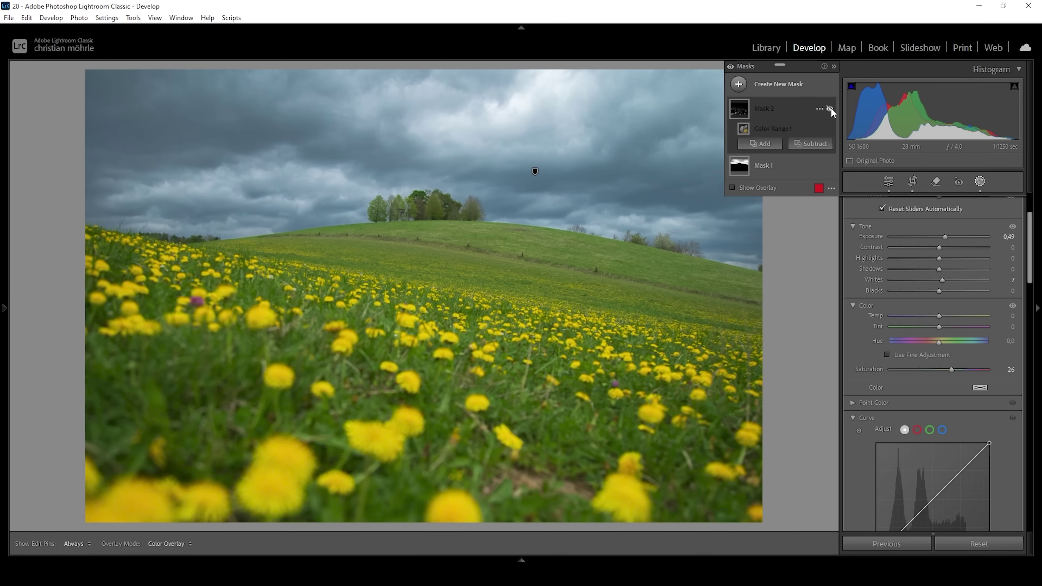
left_click(829, 108)
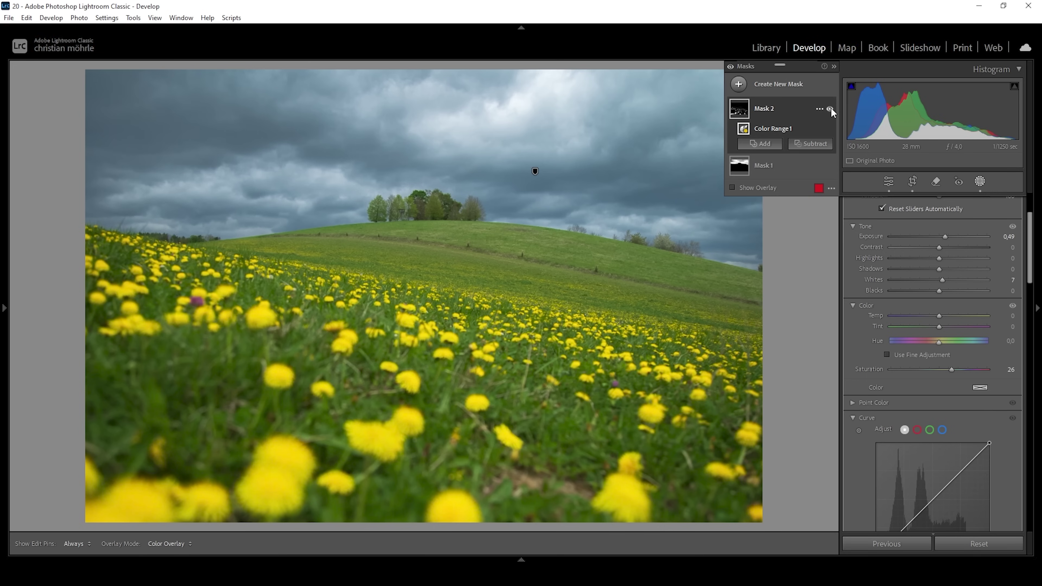
Step: Create a Color Range mask sampled from the green grass near the hilltop and subtract the sky from it with Select Sky
left_click(739, 84)
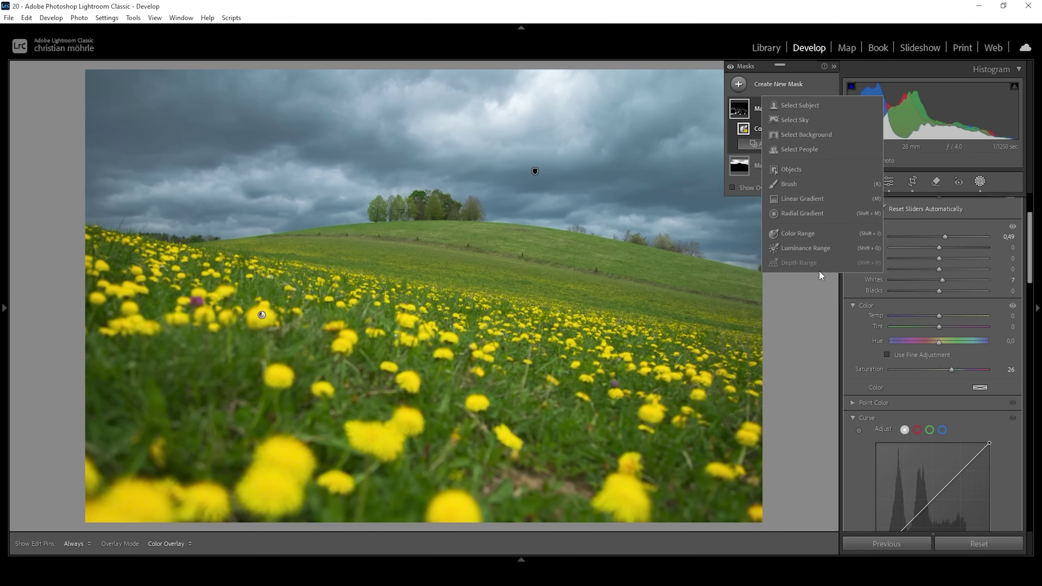
left_click(798, 233)
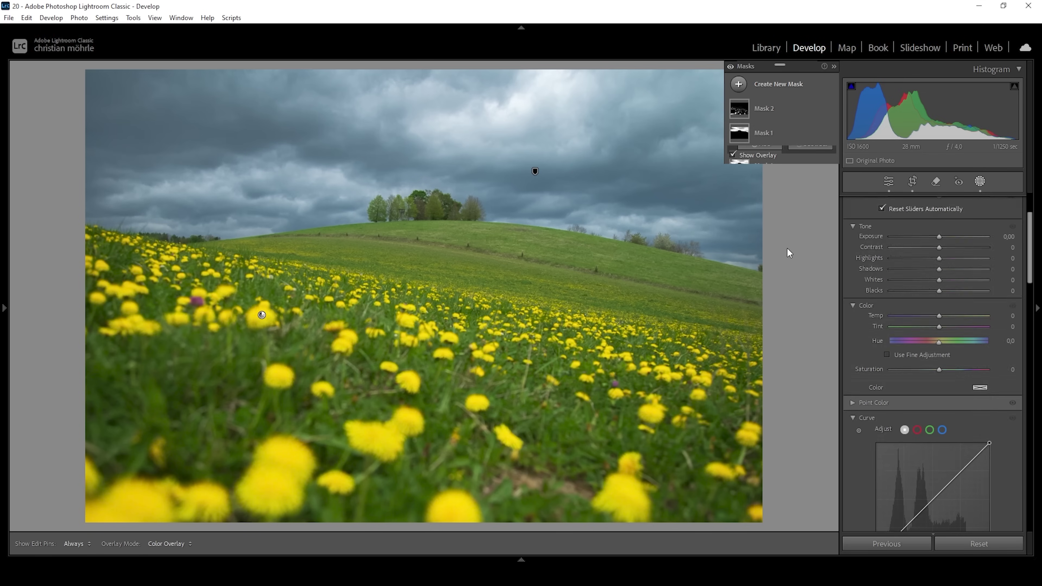
left_click(429, 227)
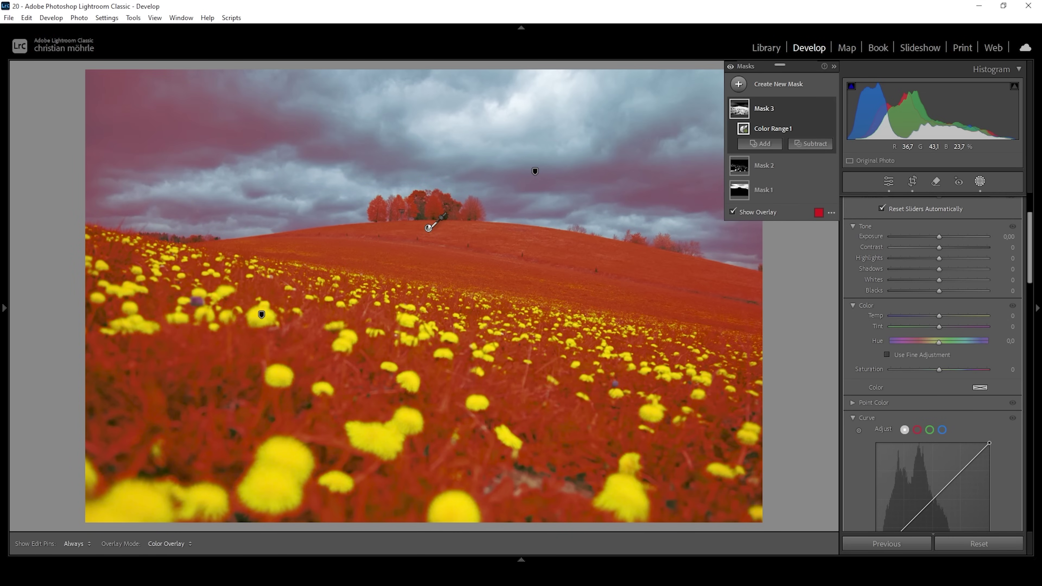
left_click(815, 152)
left_click(822, 184)
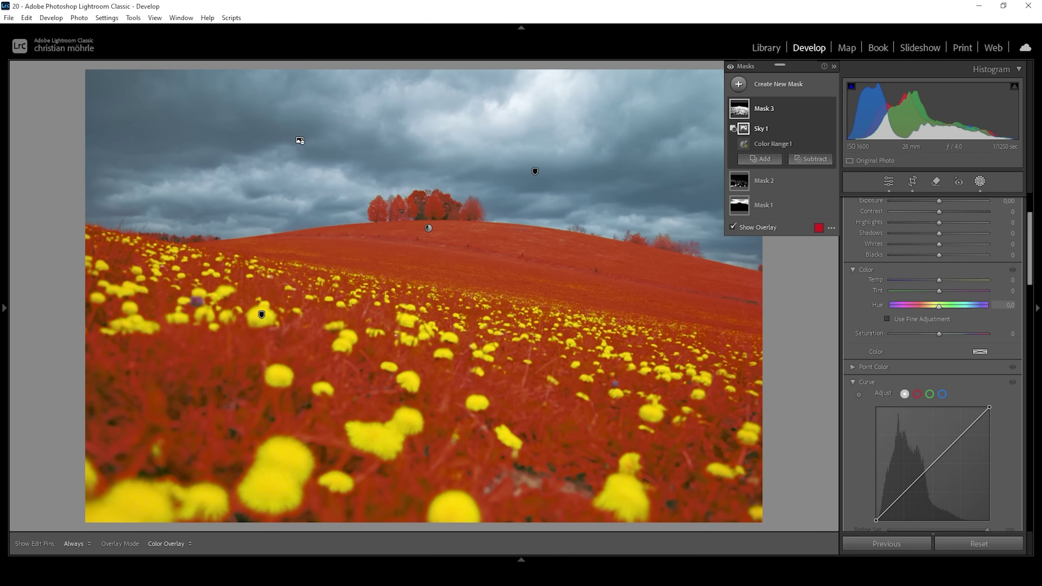
Step: Set the grass mask's Contrast to 27, Shadows to -13 and Whites to 4, with Texture at 7 and Clarity at 15
scroll(980, 311, "up", 3)
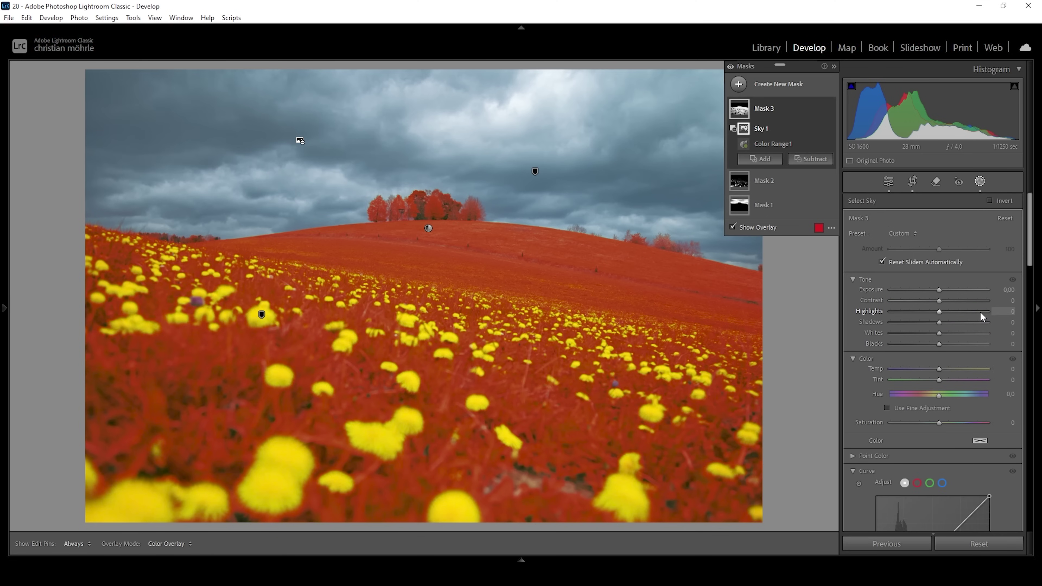
mouse_move(941, 299)
left_mouse_down()
mouse_move(952, 299)
mouse_move(931, 322)
mouse_move(941, 334)
mouse_move(941, 318)
left_mouse_up()
scroll(941, 332, "down", 5)
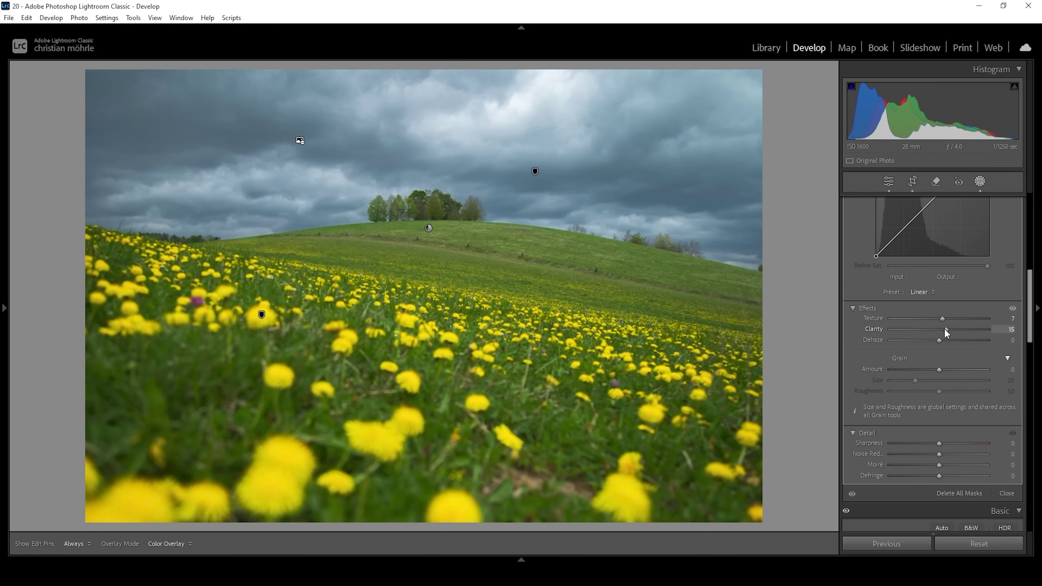
left_click_drag(943, 330, 945, 329)
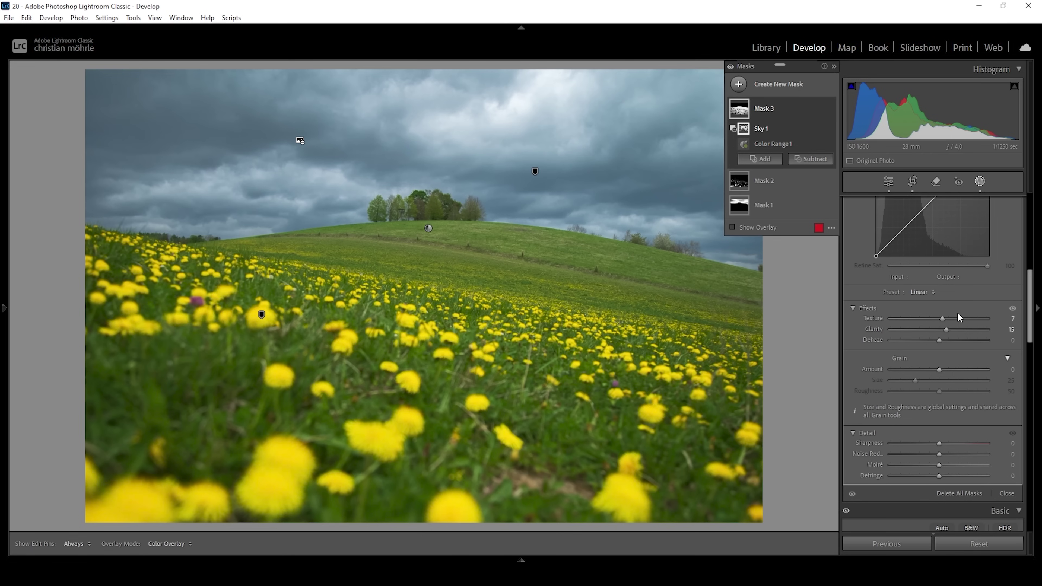
Step: Shift the grass mask's color by setting Temp to -7, Tint to -18 and Saturation to -8
scroll(976, 353, "up", 6)
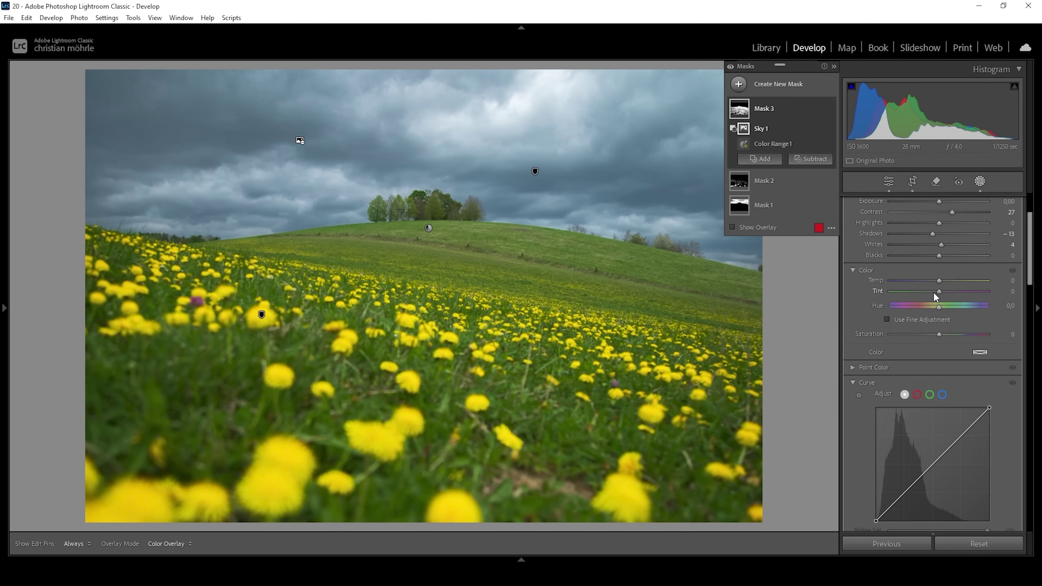
left_click_drag(940, 293, 938, 293)
left_click_drag(939, 333, 936, 332)
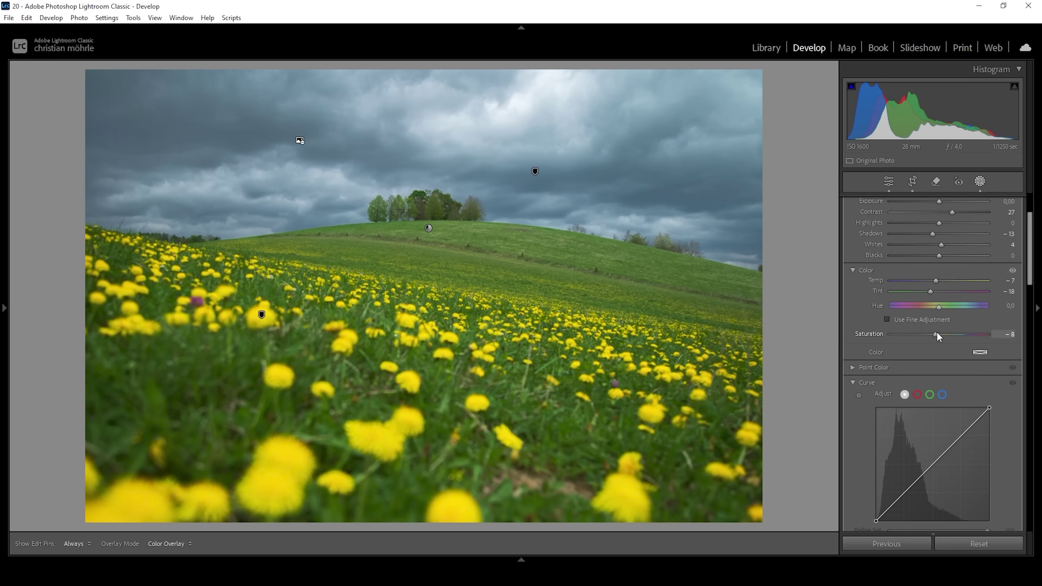
left_click_drag(934, 336, 936, 336)
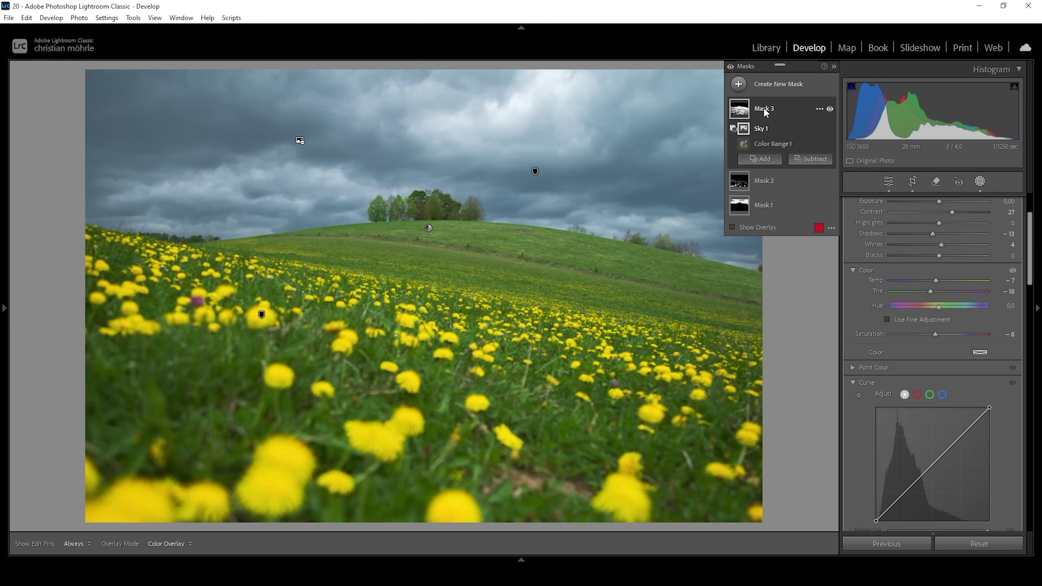
Step: Compare the photo with the grass mask hidden and shown, and with all masks hidden and shown
left_click(829, 109)
left_click(829, 109)
left_click(731, 67)
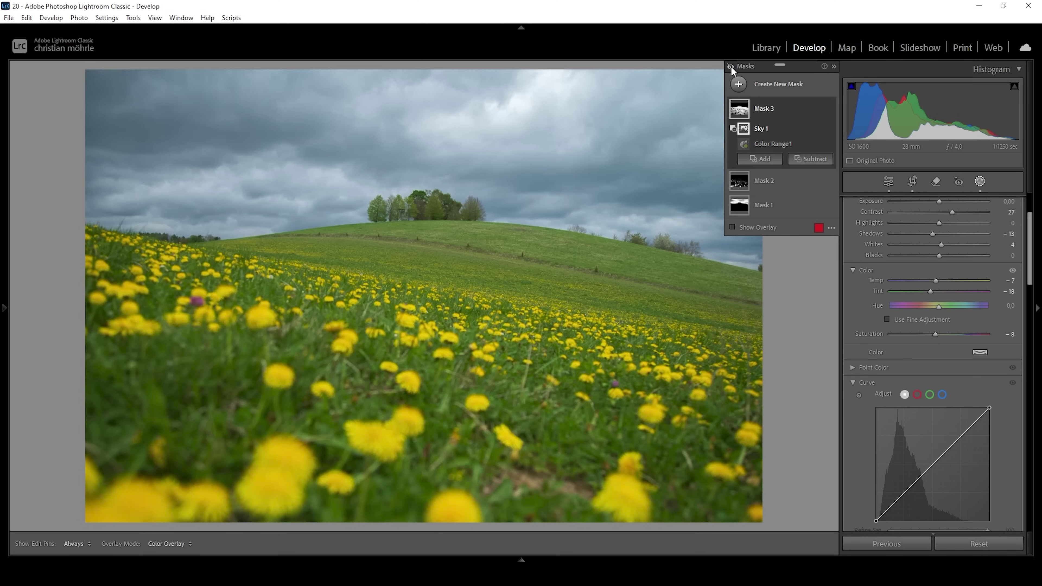
left_click(731, 67)
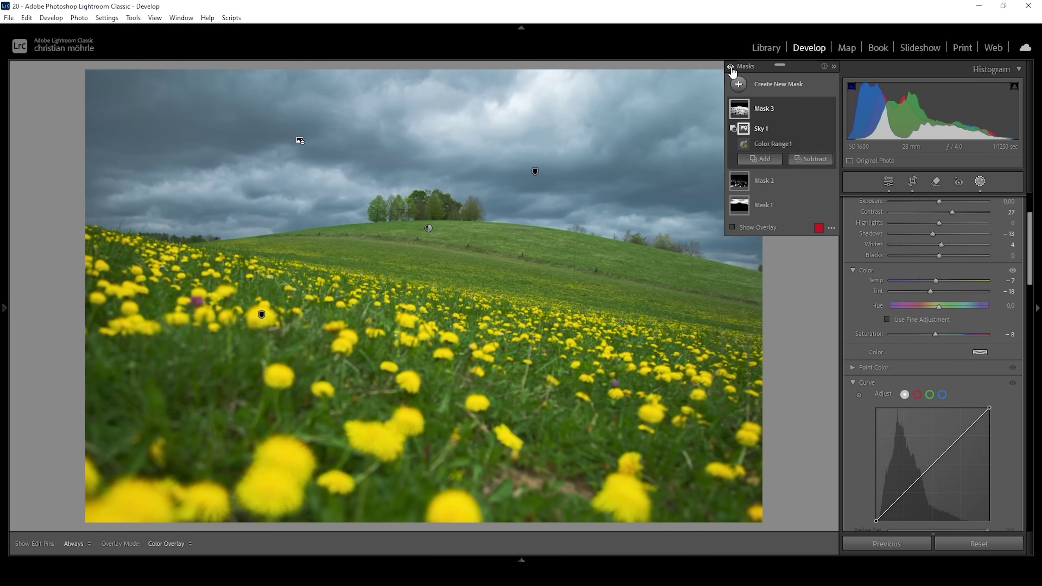
Step: Darken the upper sky with a new Linear Gradient mask ending at the hilltop, setting Exposure to -0.50 and Contrast to 9
left_click(739, 84)
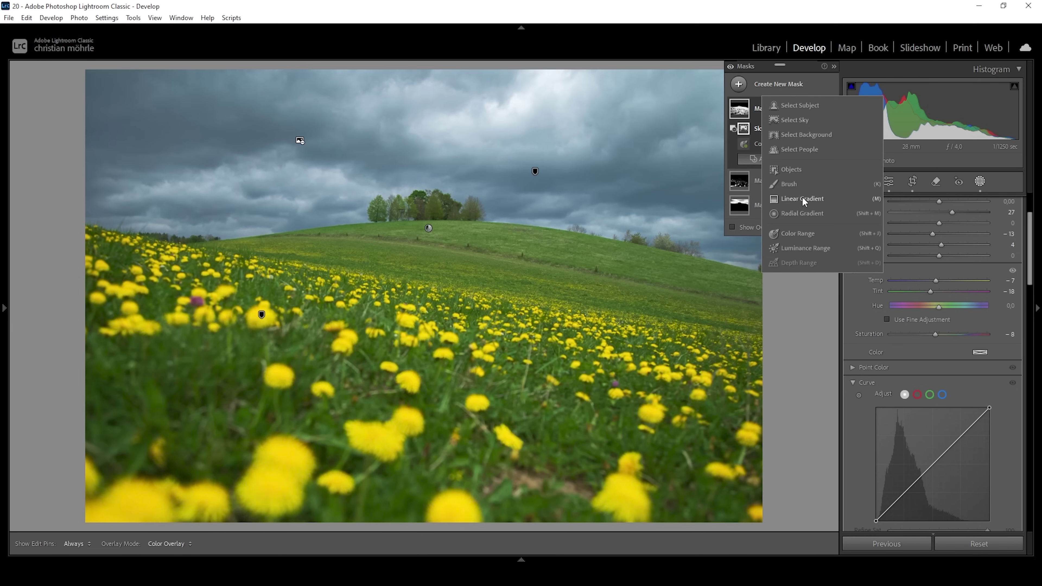
left_click(802, 199)
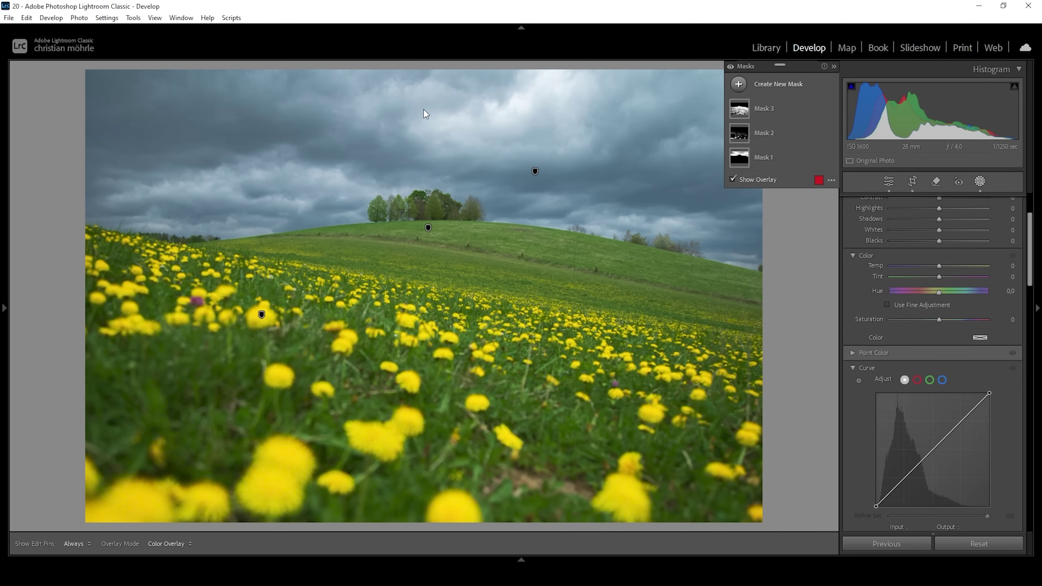
left_click_drag(424, 110, 425, 224)
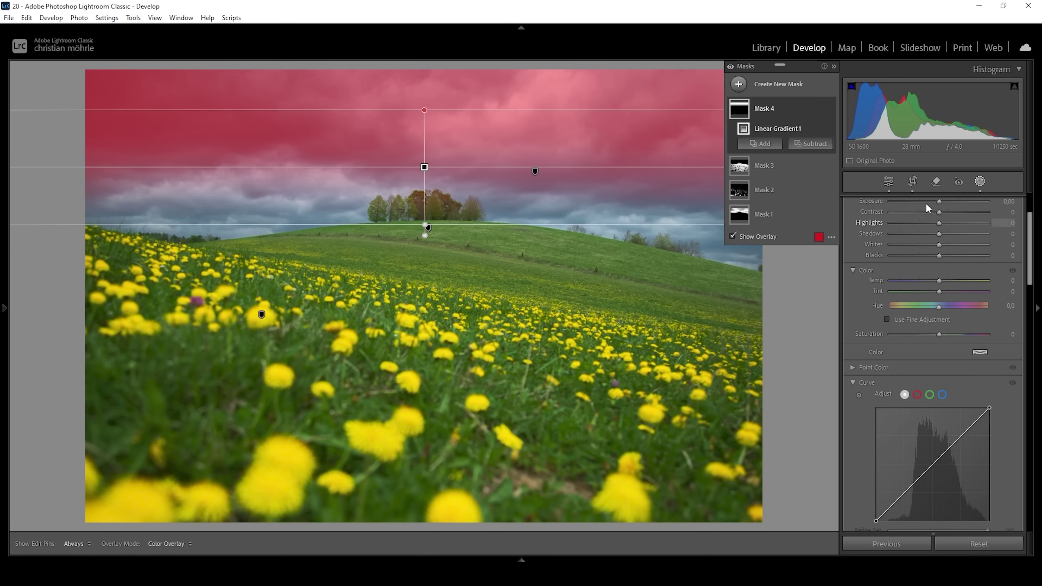
left_click_drag(939, 294, 931, 291)
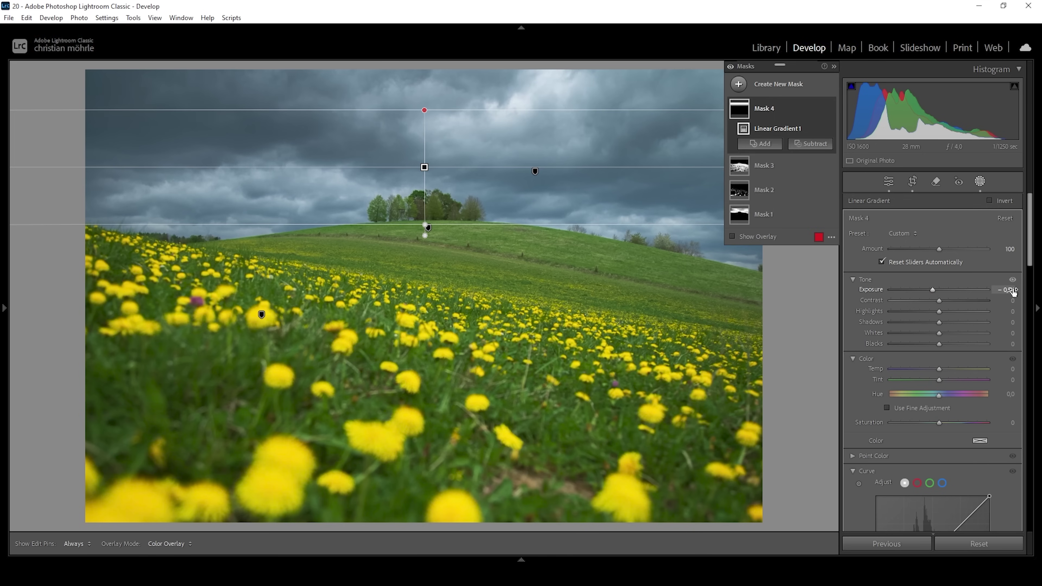
left_click_drag(1010, 290, 1016, 290)
left_click_drag(943, 306, 951, 305)
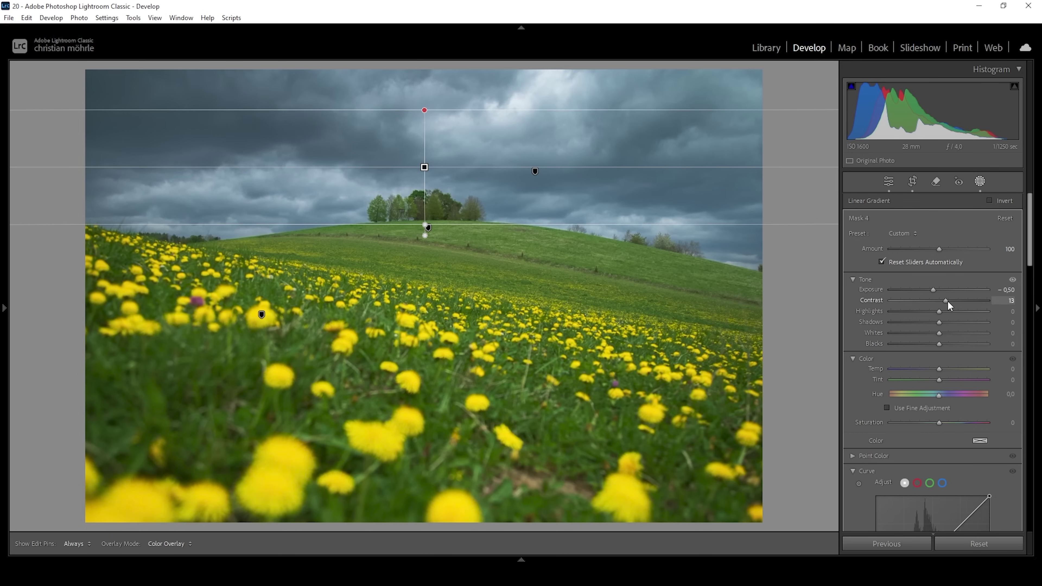
left_click(944, 301)
Step: Add a new Select Sky mask and set its Saturation to -6 and Clarity to 31
left_click(737, 85)
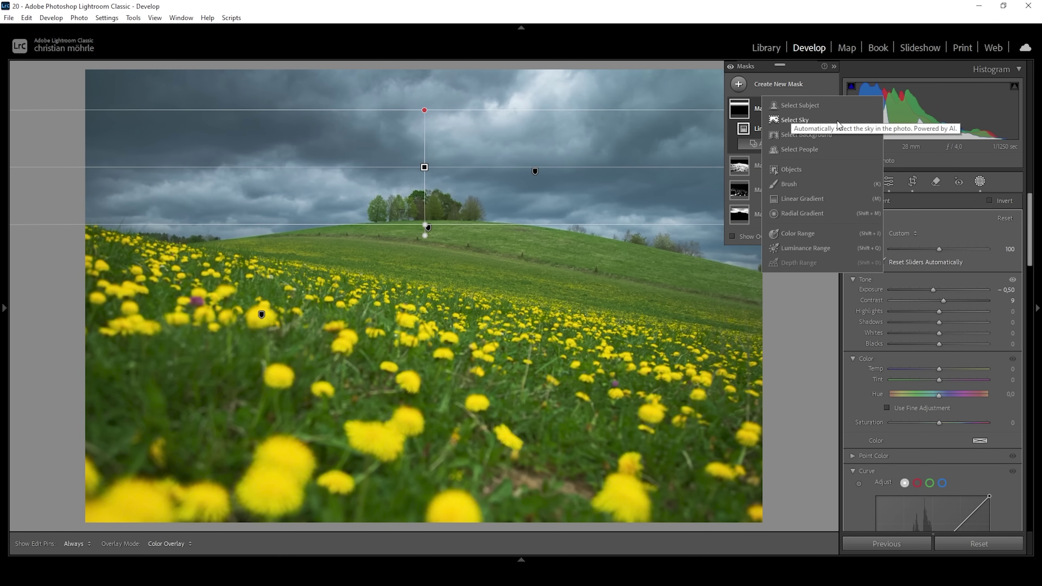
left_click(791, 122)
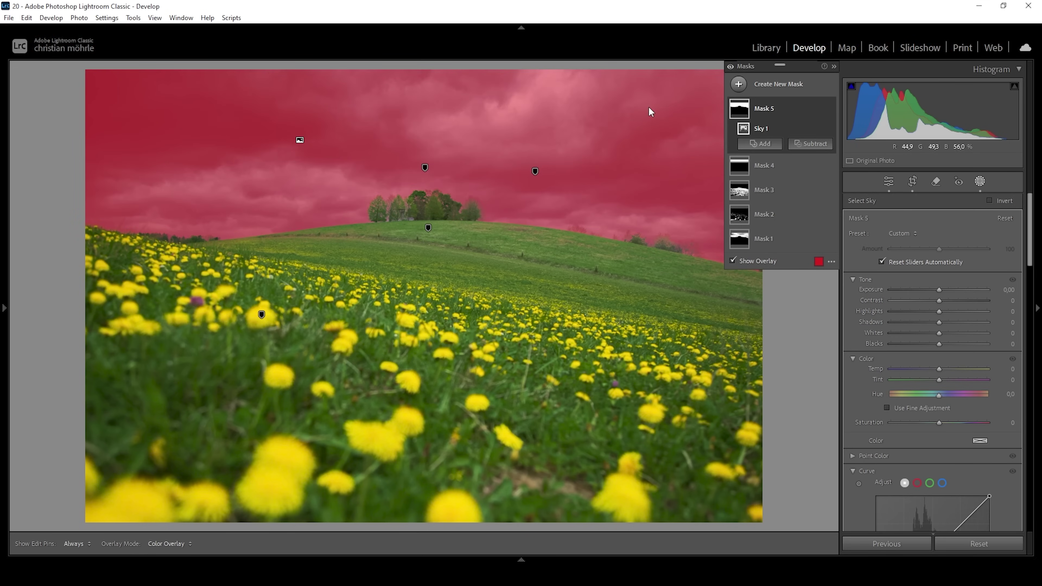
left_click(939, 422)
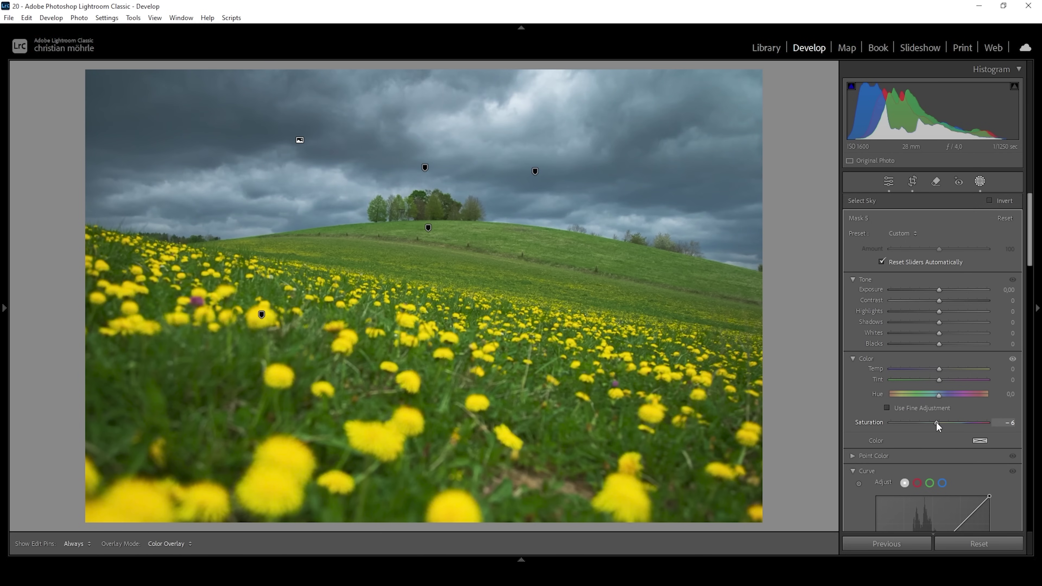
scroll(950, 375, "down", 5)
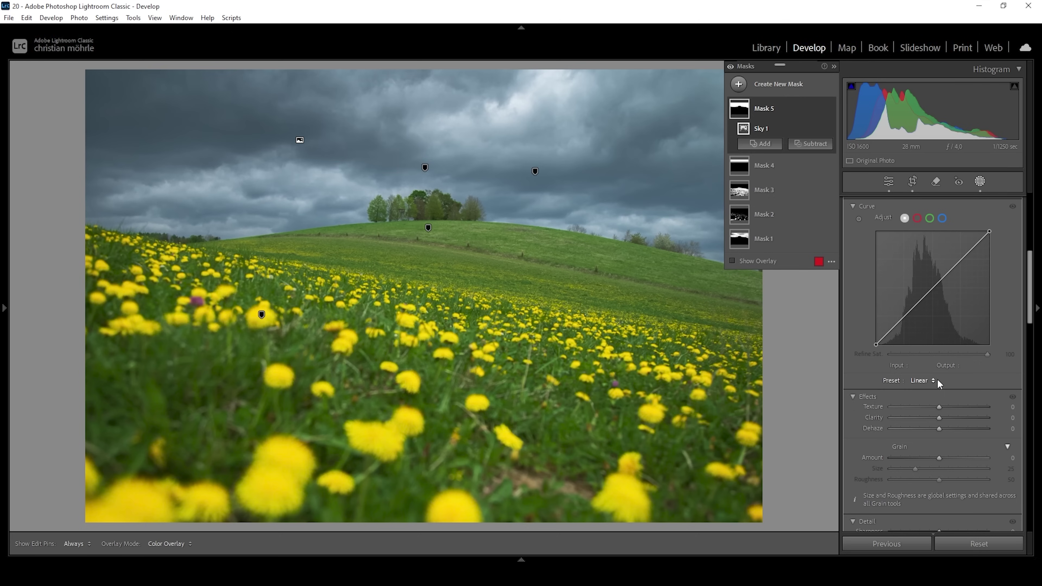
left_click_drag(939, 417, 954, 417)
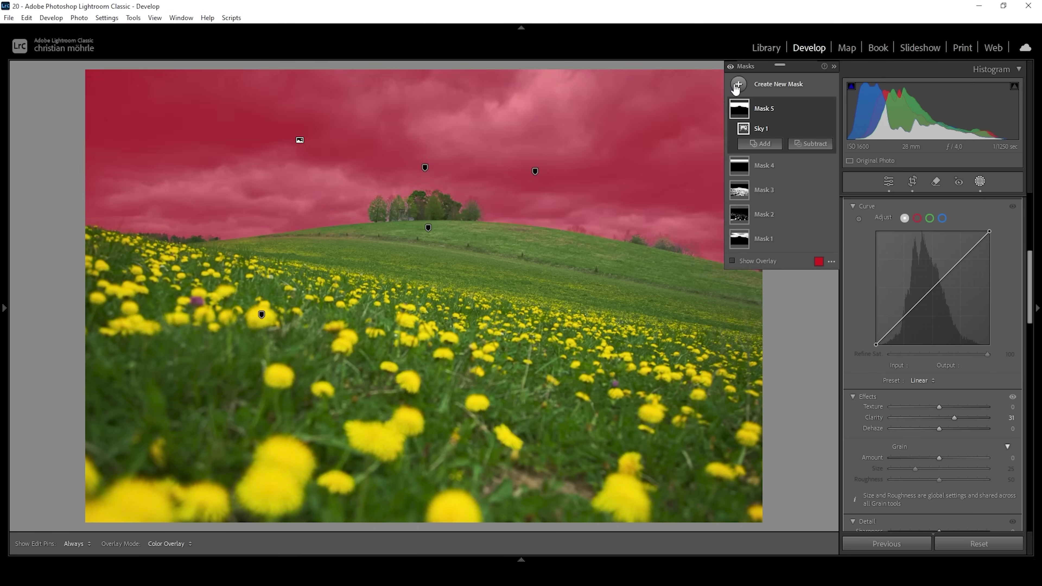
Step: Create another Select Sky mask and subtract a Linear Gradient from it, leaving only the sky just above the horizon masked
left_click(738, 83)
left_click(809, 119)
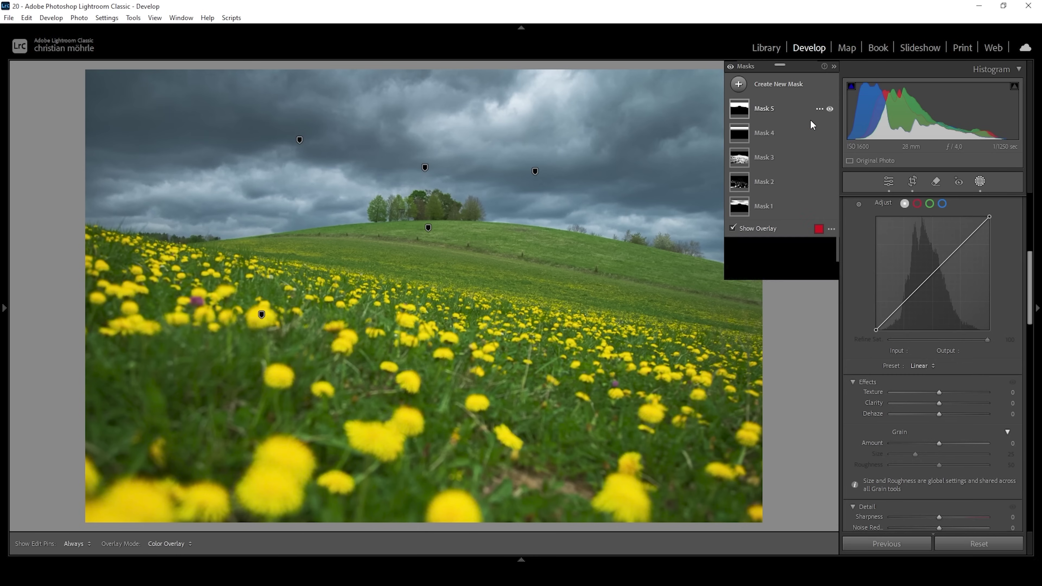
left_click(811, 143)
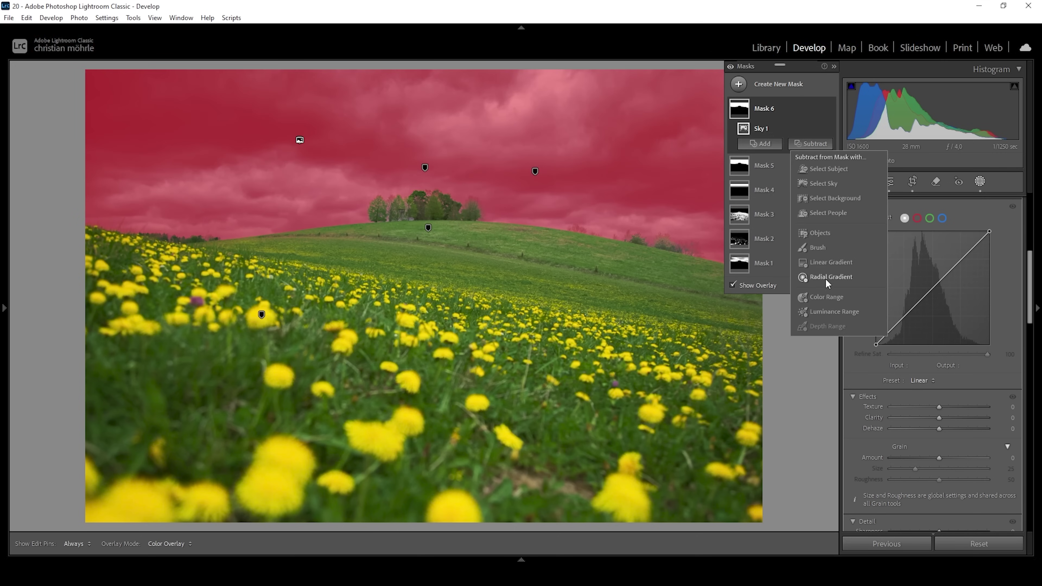
left_click(818, 262)
left_click_drag(420, 147, 419, 356)
left_click_drag(419, 147, 420, 160)
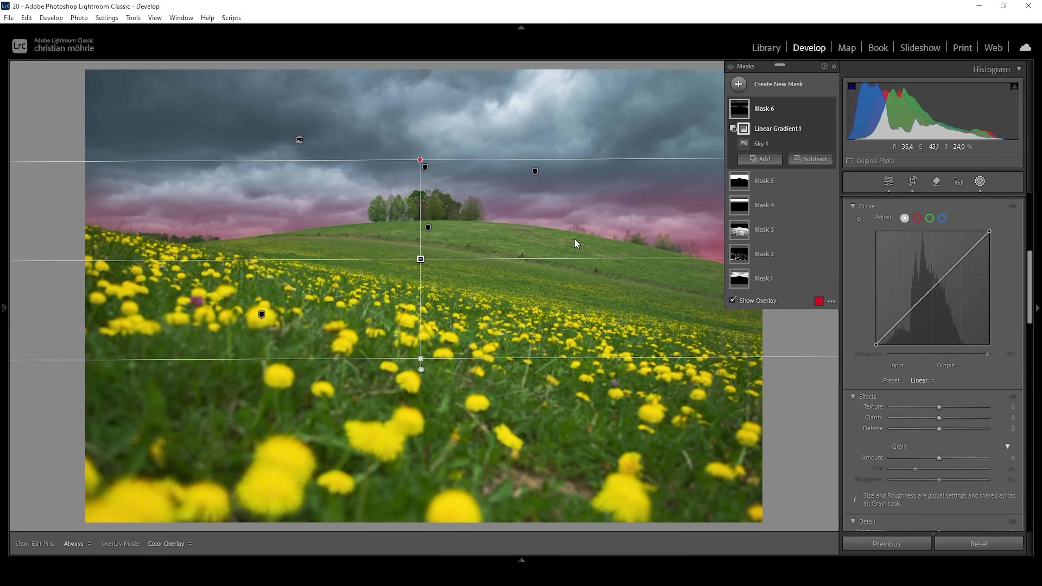
Step: Brighten the masked sky along the horizon by setting Exposure to 1.80, Whites to 34 and Highlights to 58
scroll(932, 299, "up", 5)
left_click_drag(936, 291, 960, 289)
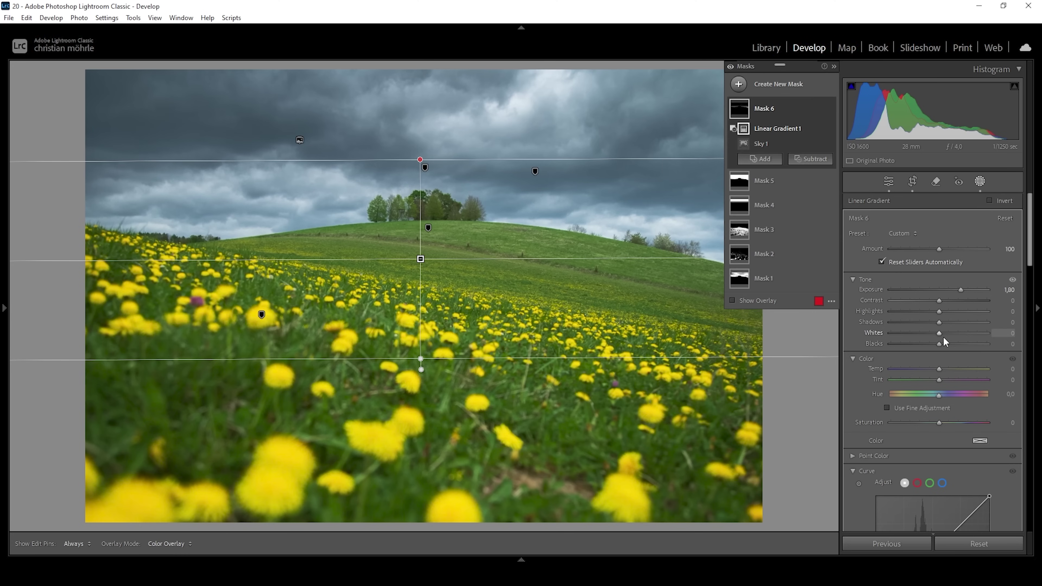
left_click_drag(939, 333, 954, 333)
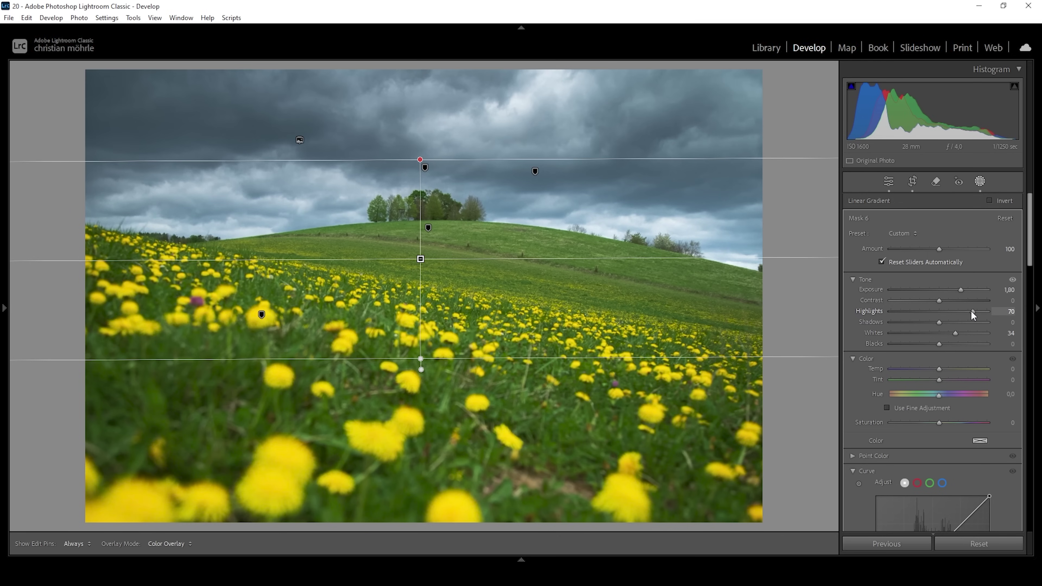
left_click_drag(968, 311, 968, 312)
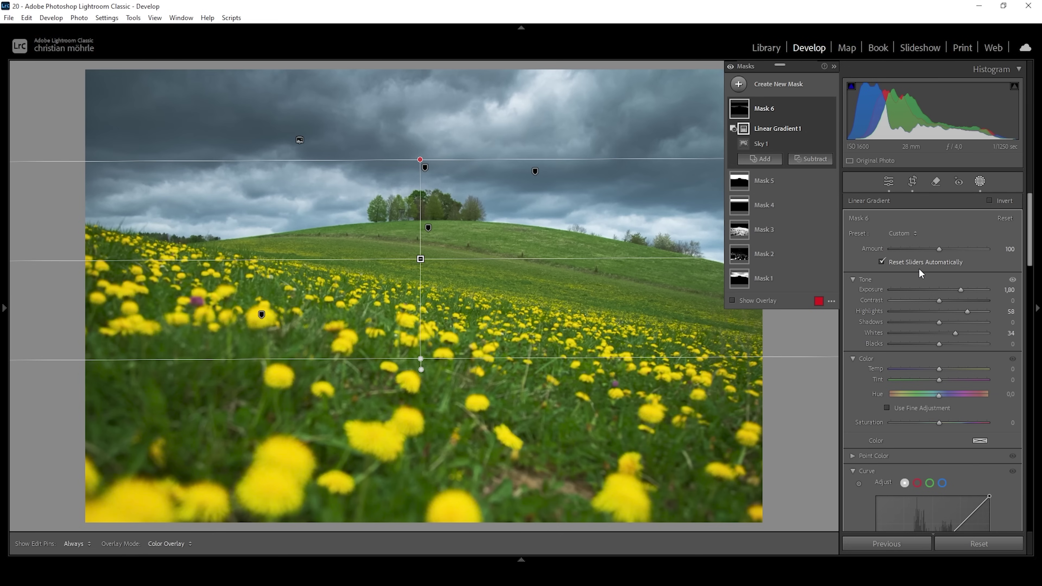
Step: Darken the foreground meadow with a new tilted Linear Gradient mask, setting Exposure to -0.76 and Contrast to 6
left_click(738, 84)
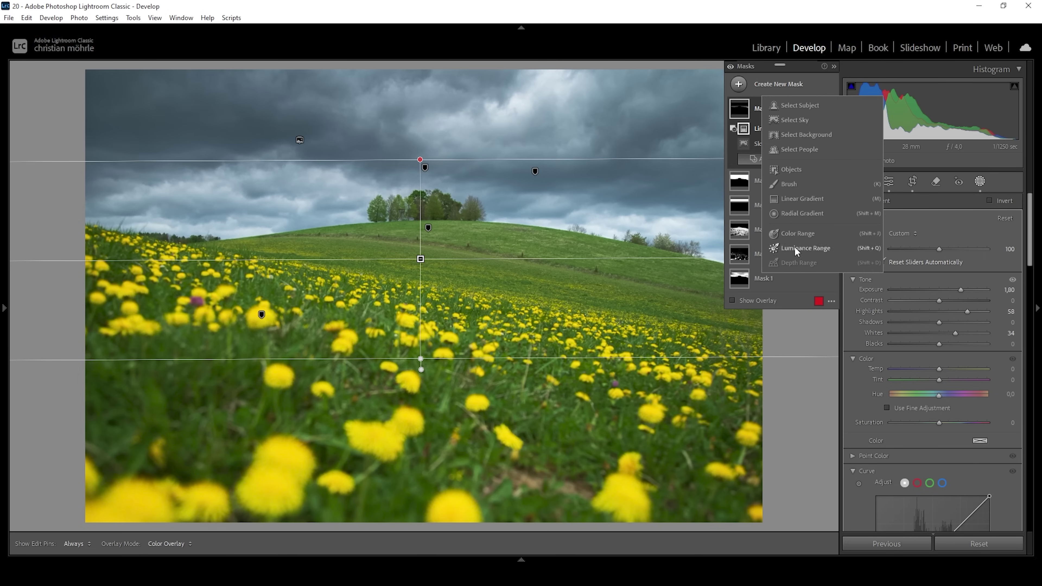
left_click(800, 199)
left_click_drag(423, 447, 465, 260)
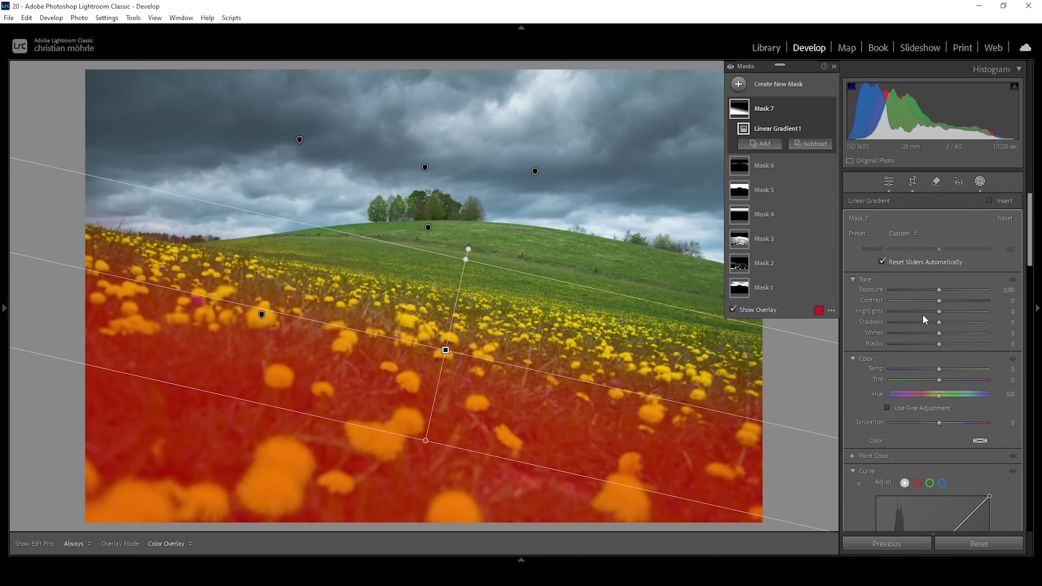
mouse_move(939, 290)
left_mouse_down()
mouse_move(928, 289)
mouse_move(941, 298)
left_mouse_up()
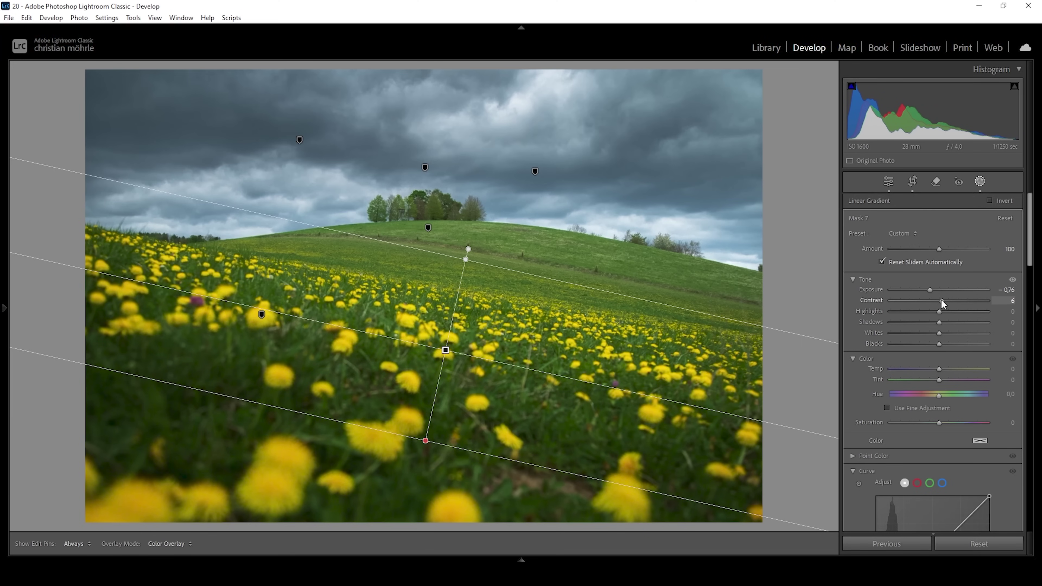
left_click_drag(941, 298, 940, 299)
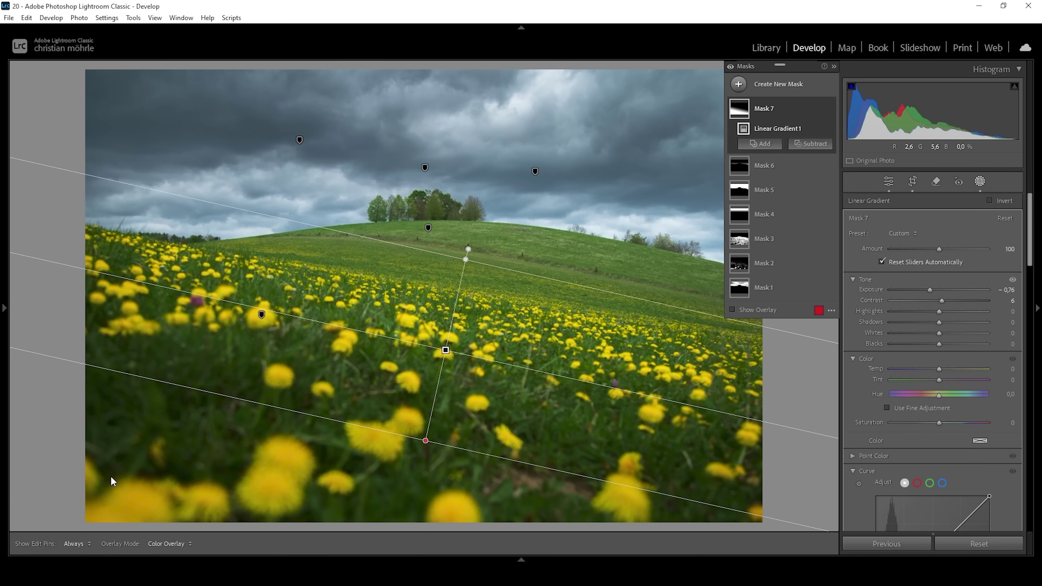
Step: Darken the photo's upper-right sky with a new diagonal Linear Gradient mask, setting Exposure to -0.81 and Contrast to 15
left_click(760, 144)
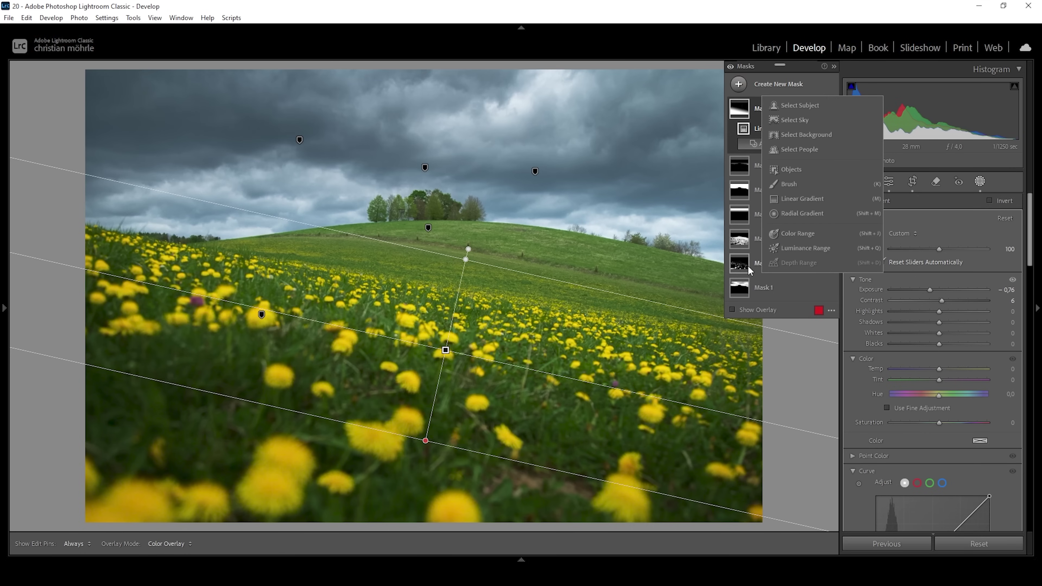
left_click(666, 140)
left_click_drag(706, 74, 677, 207)
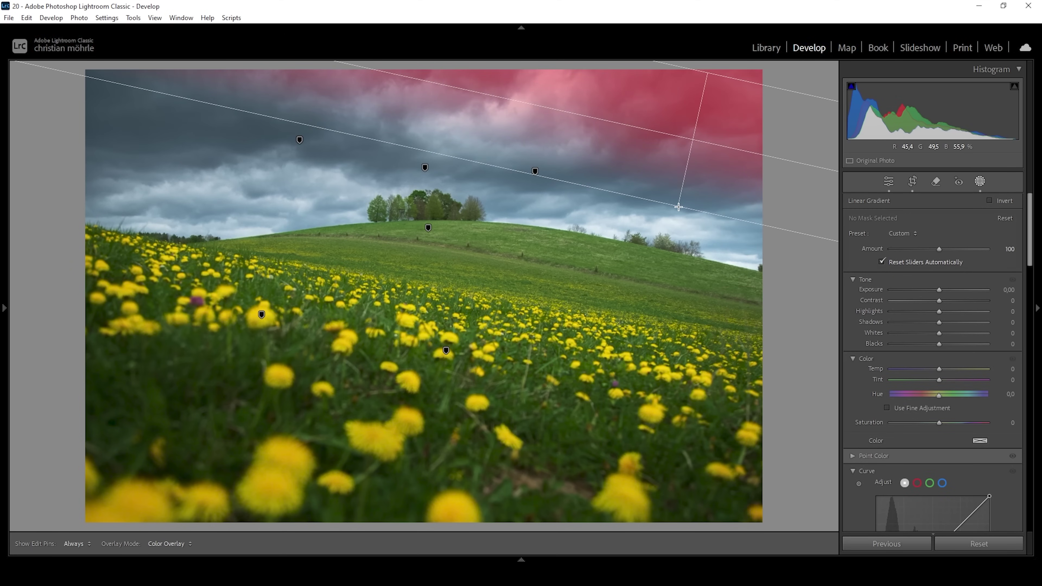
mouse_move(939, 289)
left_mouse_down()
mouse_move(929, 285)
mouse_move(948, 298)
left_mouse_up()
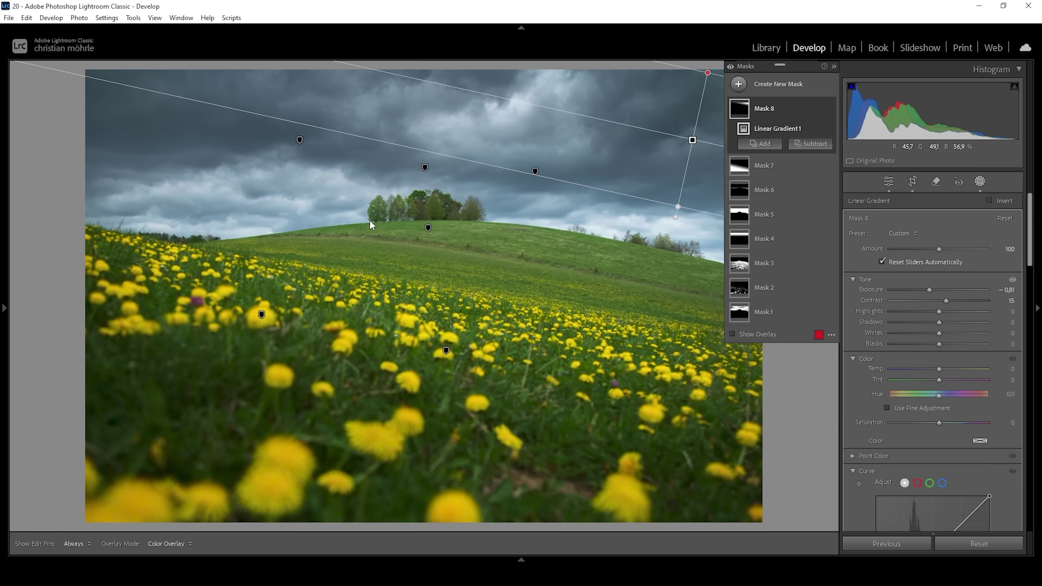
Step: Create a Linear Gradient mask over the sky down to the hilltop and subtract the sky, leaving only the tree group masked
left_click(739, 84)
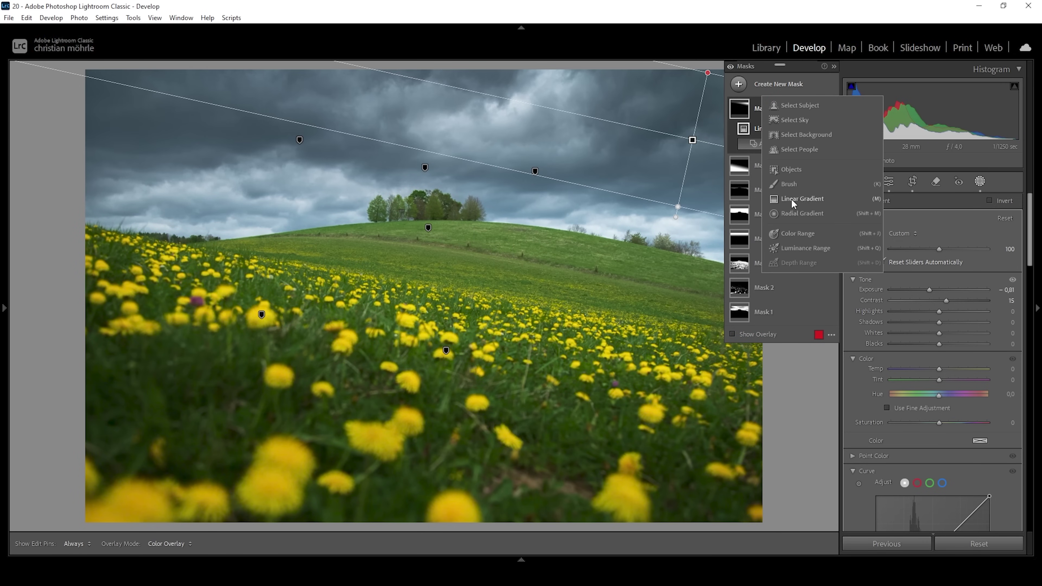
left_click(793, 213)
left_click_drag(417, 209, 418, 229)
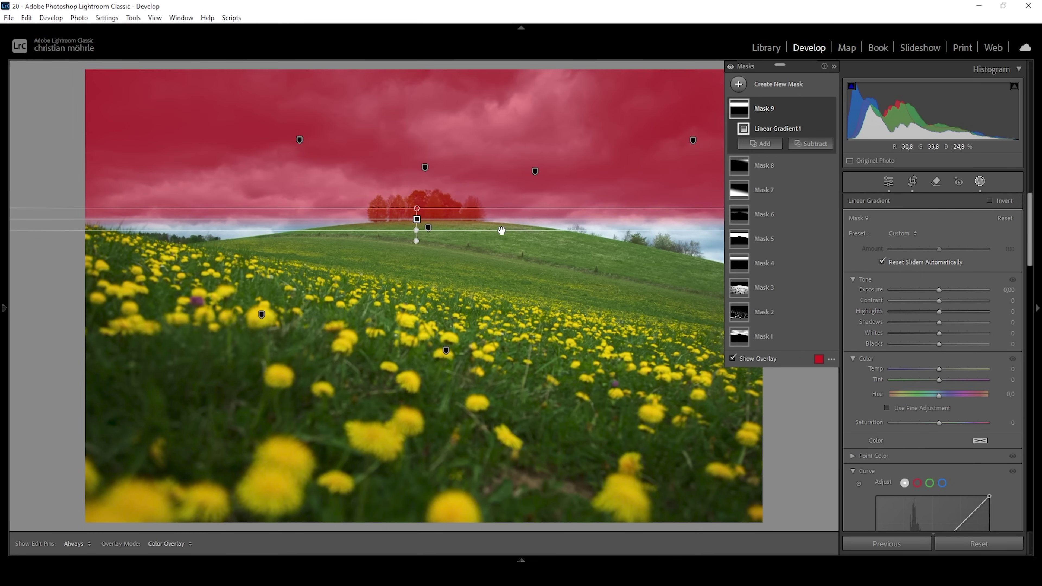
left_click(796, 144)
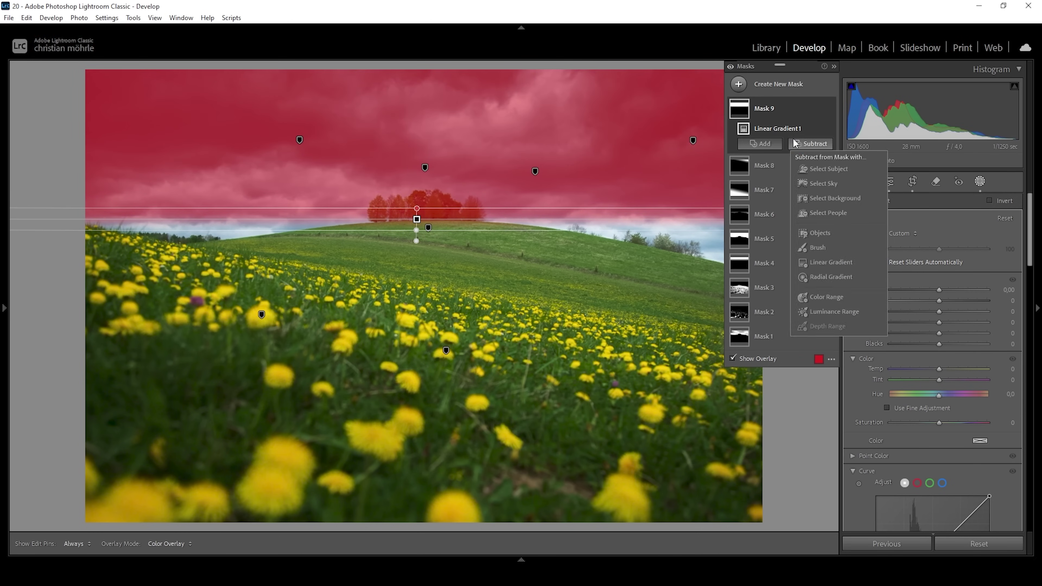
left_click(828, 188)
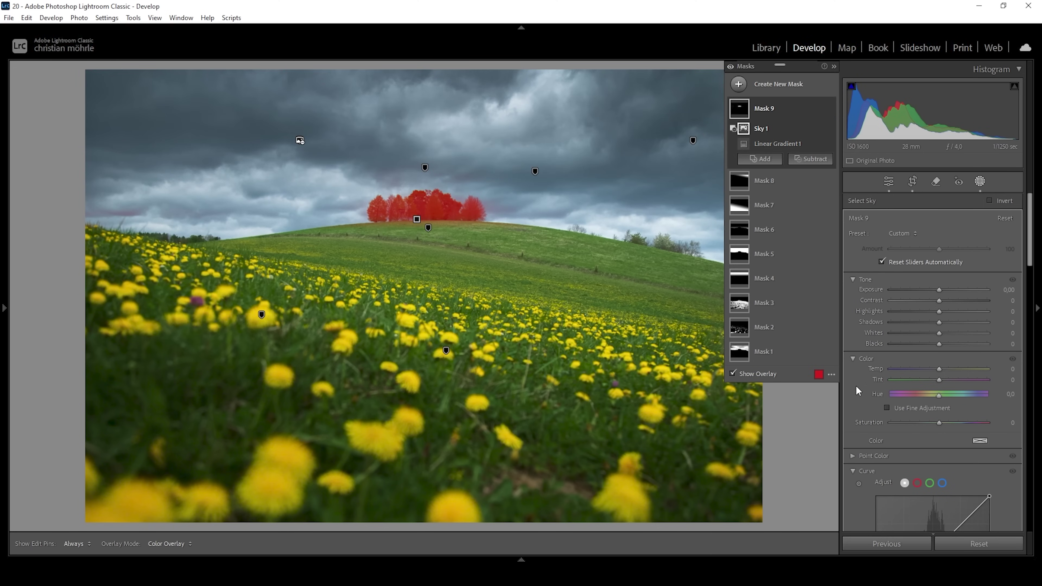
Step: Brighten the masked trees on the hilltop by setting Exposure to 0.22 and Contrast to 10
left_click(941, 290)
left_click_drag(941, 293, 943, 290)
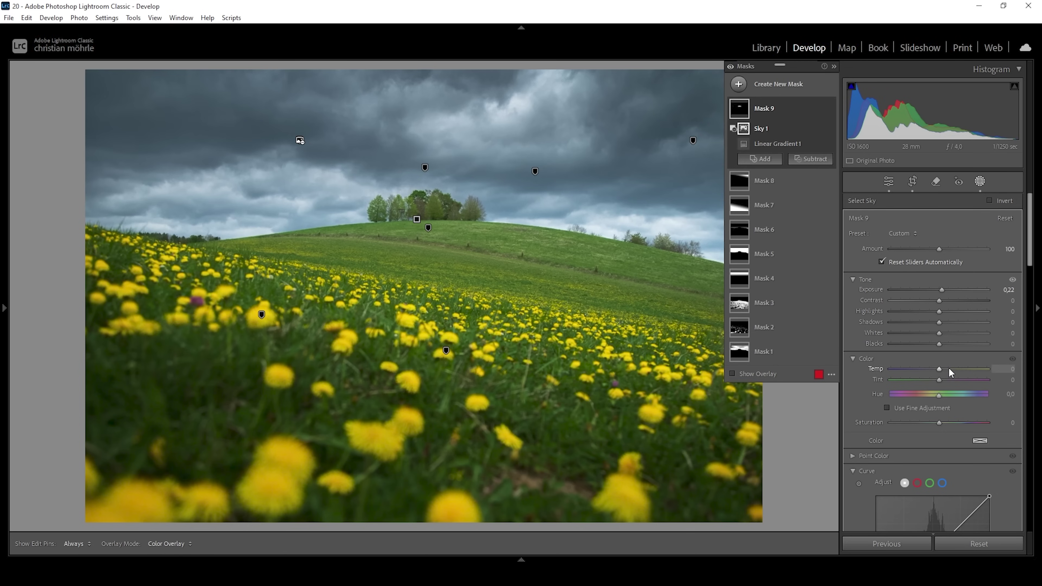
left_click(940, 300)
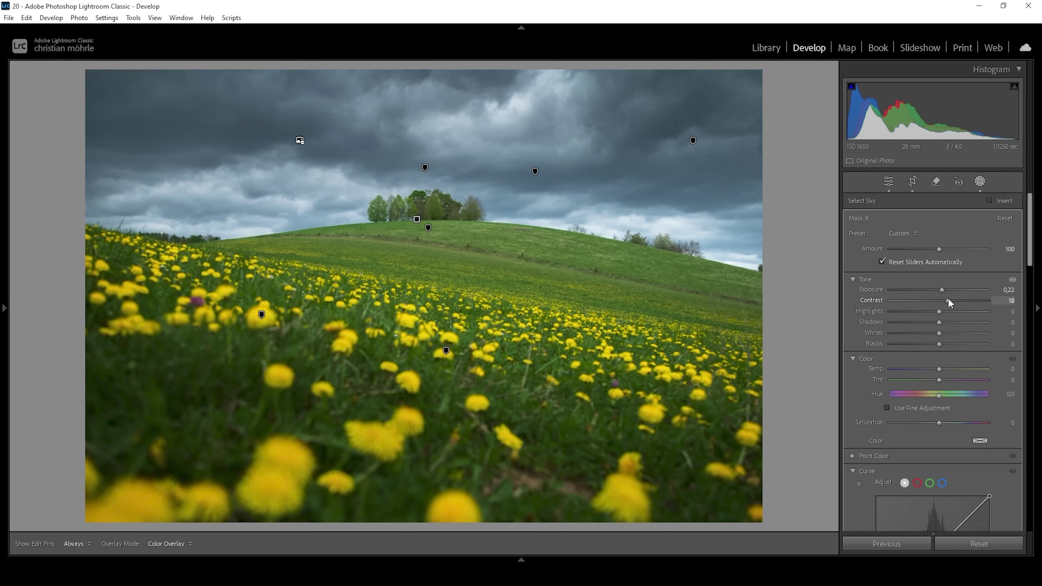
left_click_drag(946, 298, 944, 328)
scroll(949, 410, "down", 6)
left_click(940, 330)
scroll(942, 372, "up", 6)
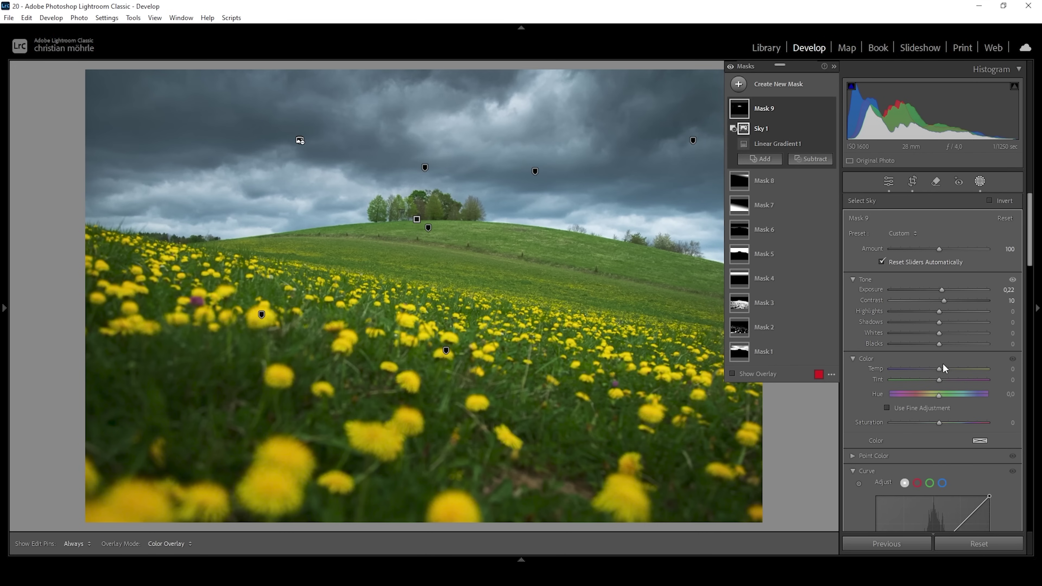
Step: Create a wide, flat Radial Gradient mask centred on the photo's left edge at the horizon, reaching the trees, with Feather 100
left_click(738, 84)
left_click(800, 213)
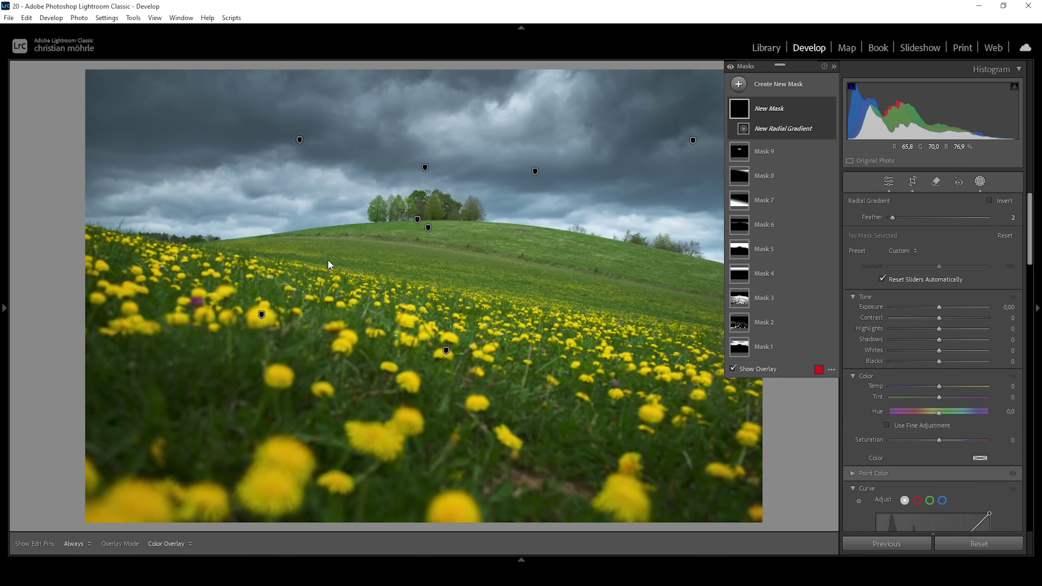
left_click_drag(228, 234, 76, 213)
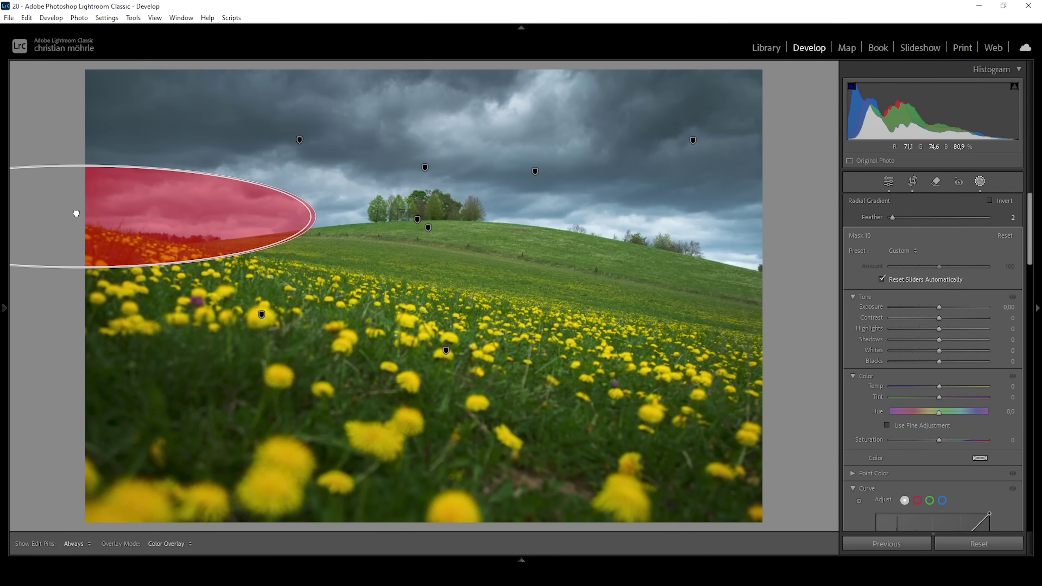
left_click_drag(315, 216, 388, 212)
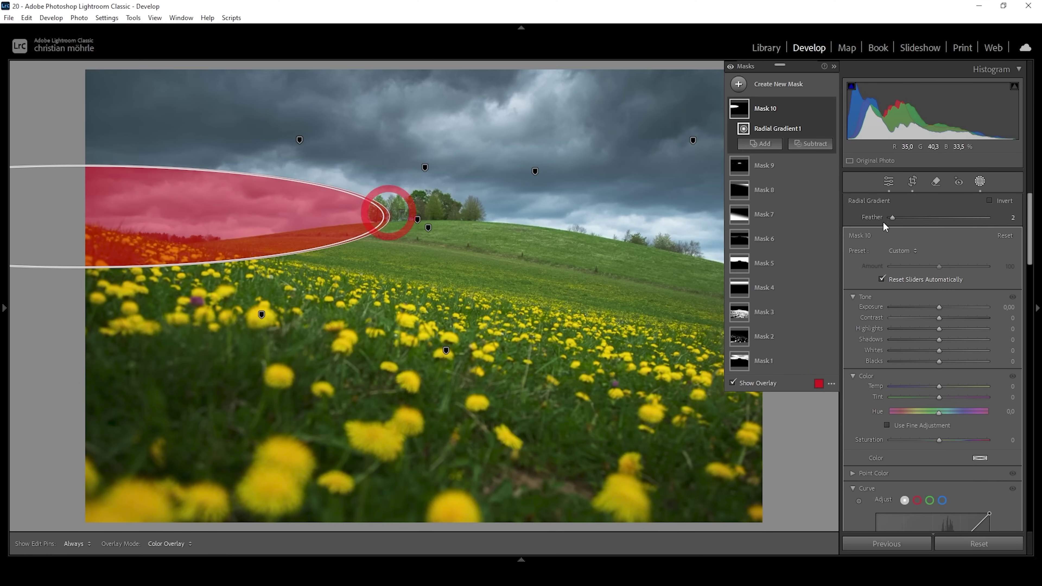
left_click_drag(892, 217, 1001, 217)
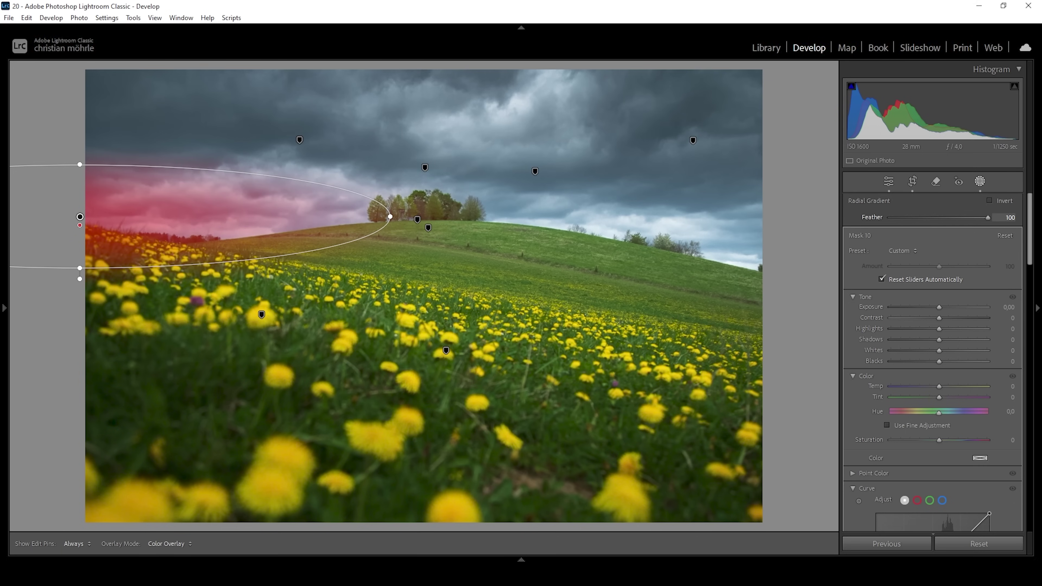
left_click_drag(391, 216, 413, 215)
Step: Add a hazy glow to the left horizon by setting the radial mask's Dehaze to -40, and finish masking
left_click_drag(939, 351, 919, 356)
scroll(941, 362, "down", 6)
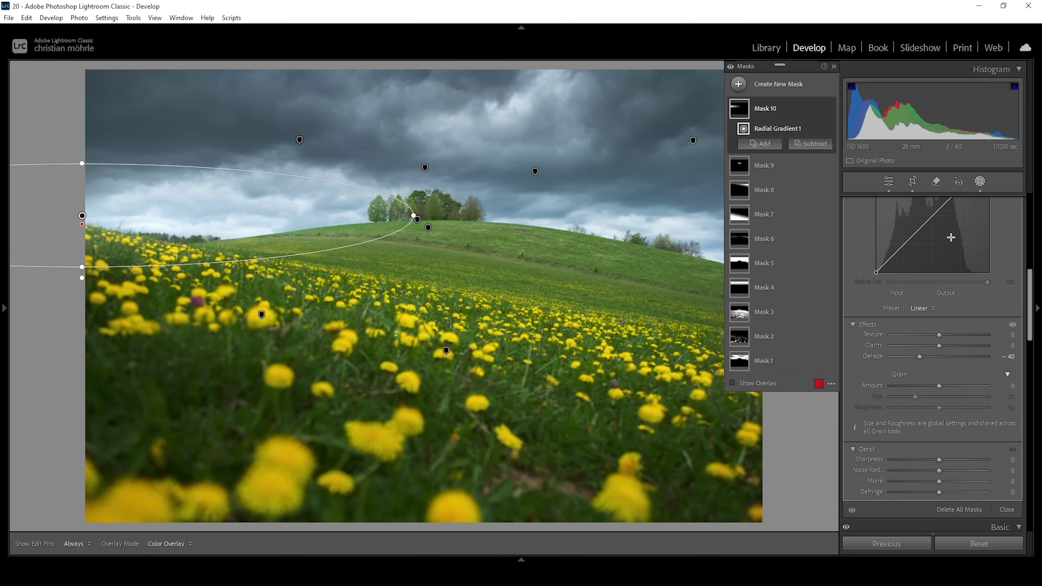
left_click(980, 181)
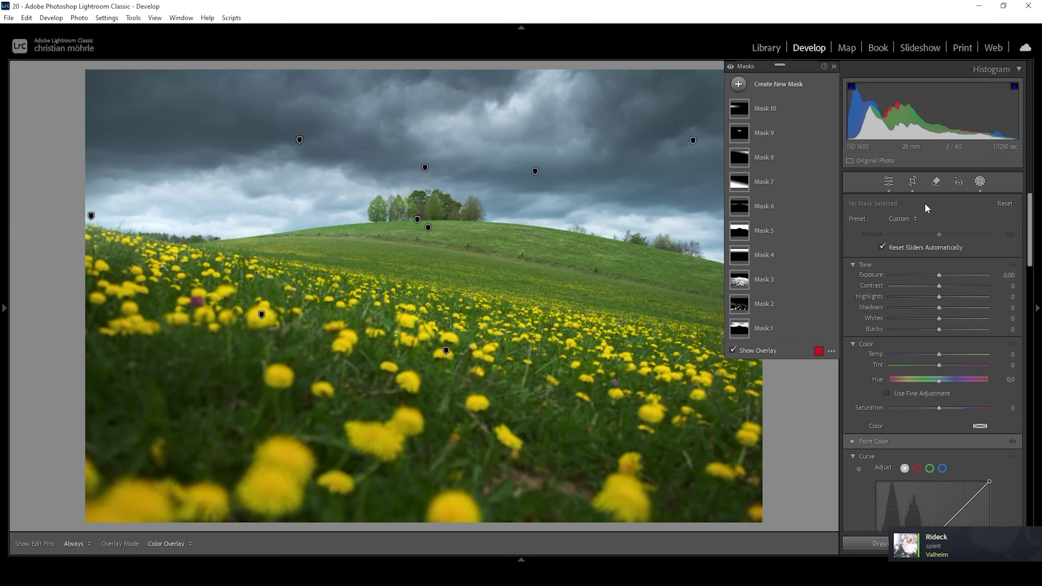
Step: Compare the photo with all masks switched off and on again
mouse_move(752, 106)
left_click(731, 67)
left_click(730, 66)
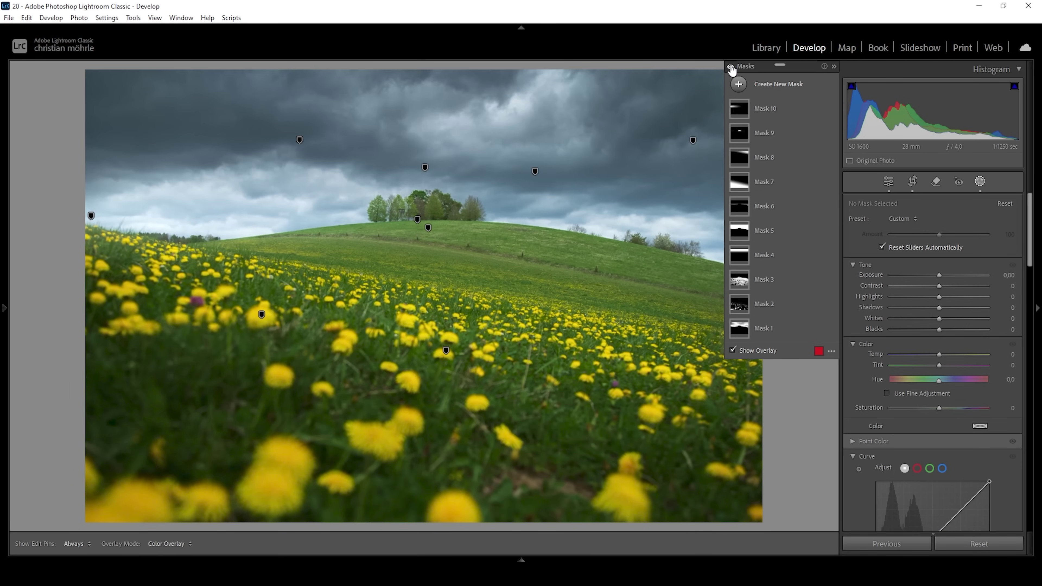
Step: Adjust the Blue Primary calibration, setting Saturation to +15 and Hue to -6
left_click(882, 179)
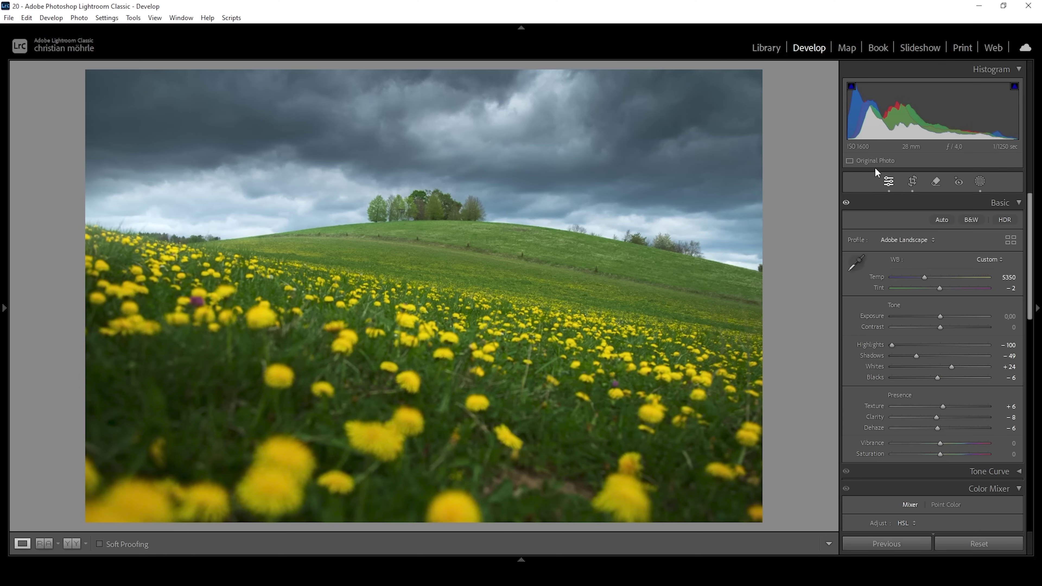
left_click(1010, 201)
left_click(1018, 236)
scroll(1017, 327, "down", 3)
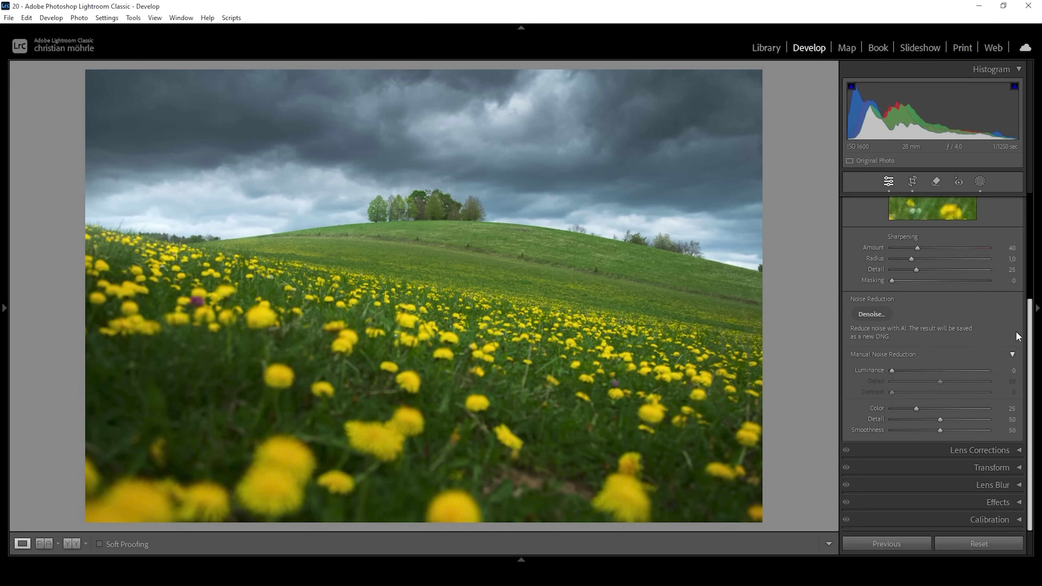
left_click(993, 519)
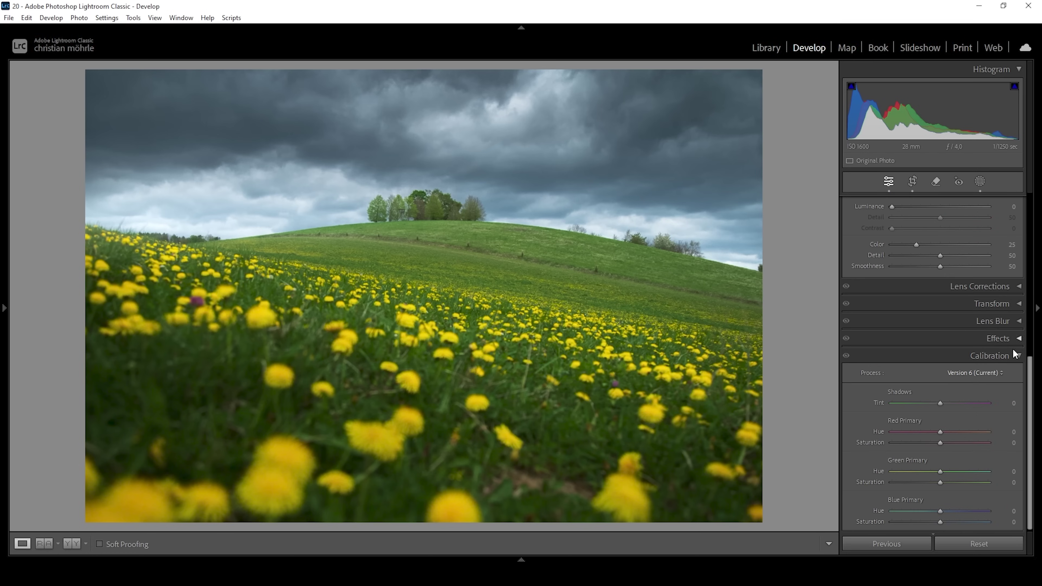
scroll(1019, 400, "down", 1)
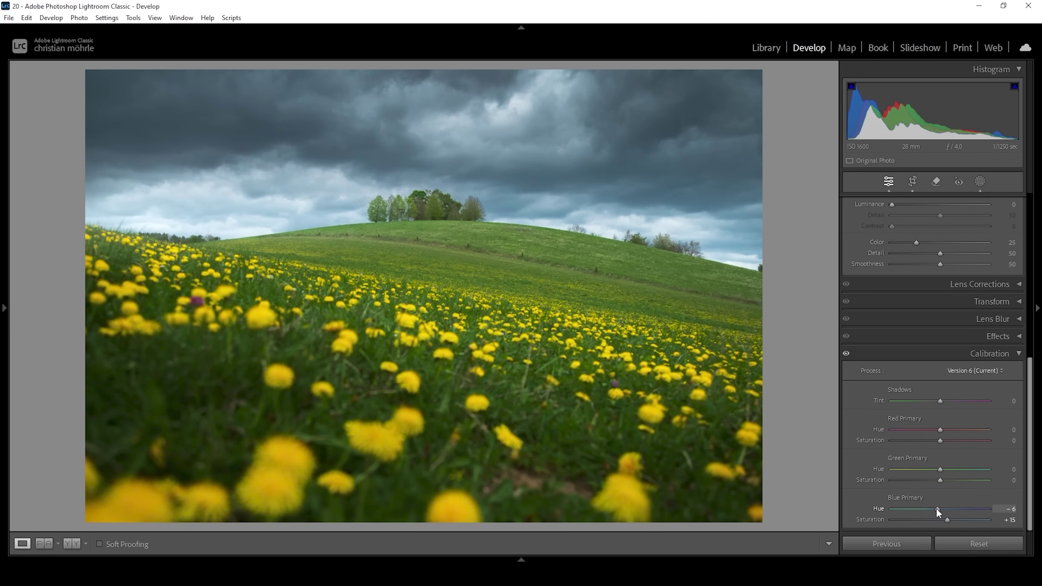
left_click(1017, 353)
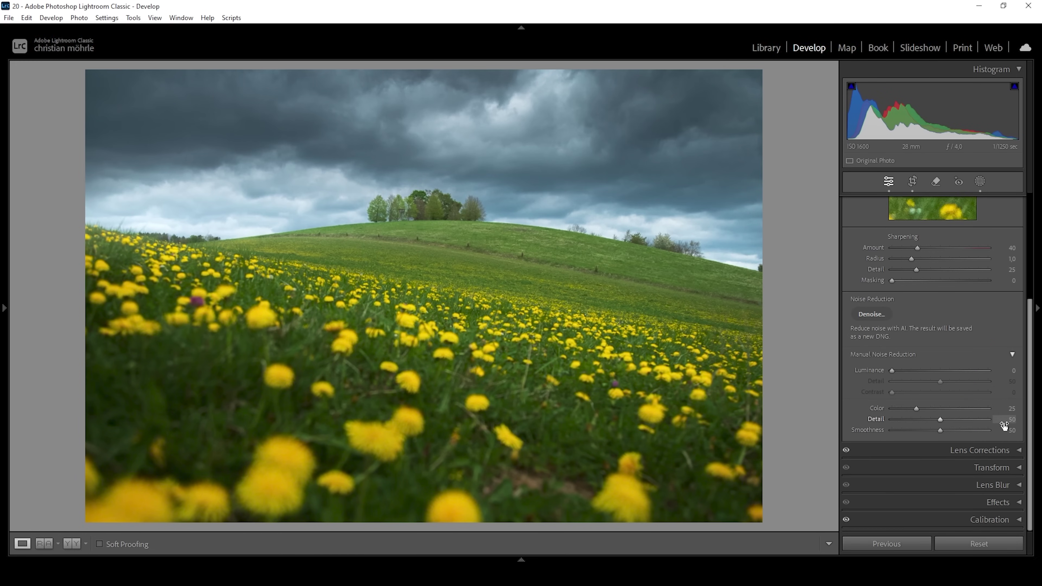
Step: Sharpen the photo with Amount 90, Radius 0.5, Detail 100 and Masking 80
scroll(970, 503, "up", 3)
left_click_drag(914, 363, 844, 359)
left_click_drag(929, 377, 992, 376)
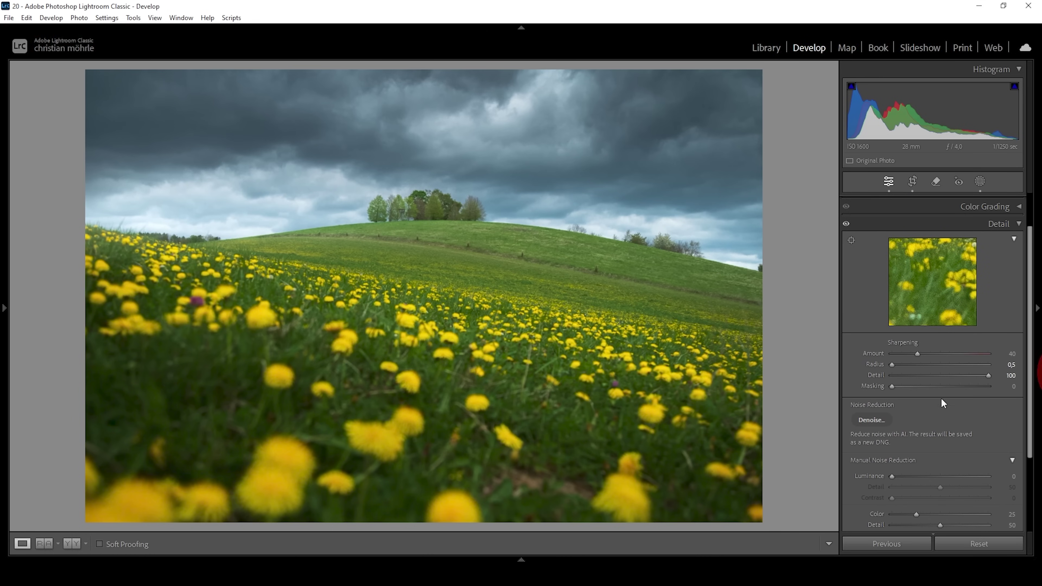
left_click_drag(892, 387, 968, 386)
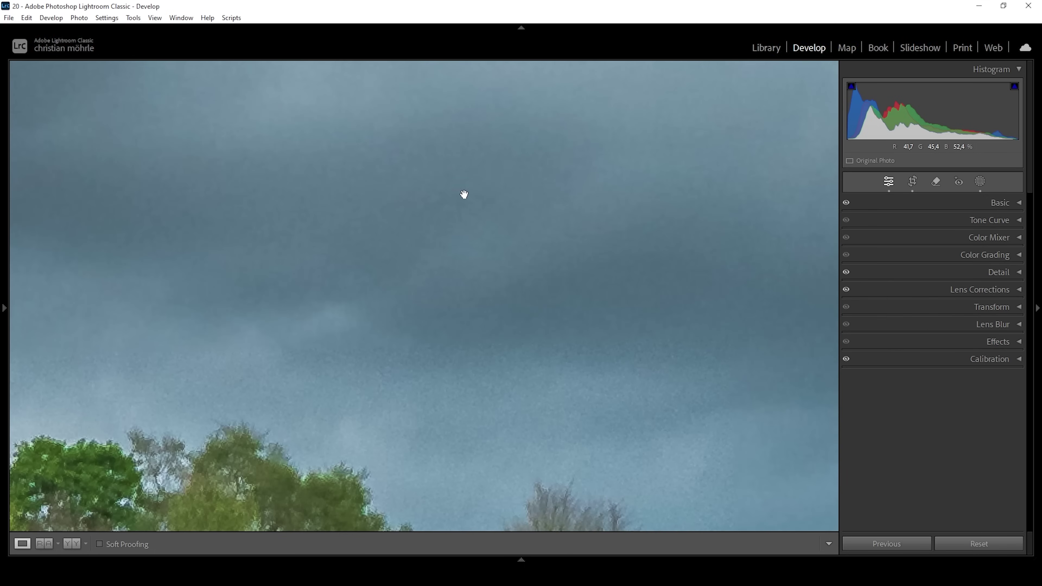
Step: Apply AI Denoise to the photo with Amount 50, creating a stacked DNG
left_click(455, 316)
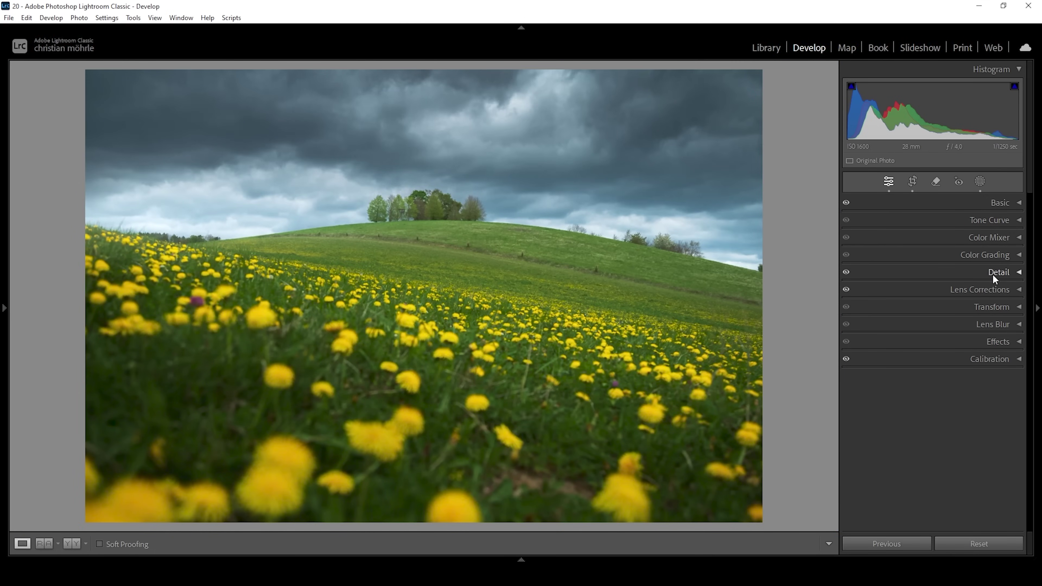
left_click(981, 274)
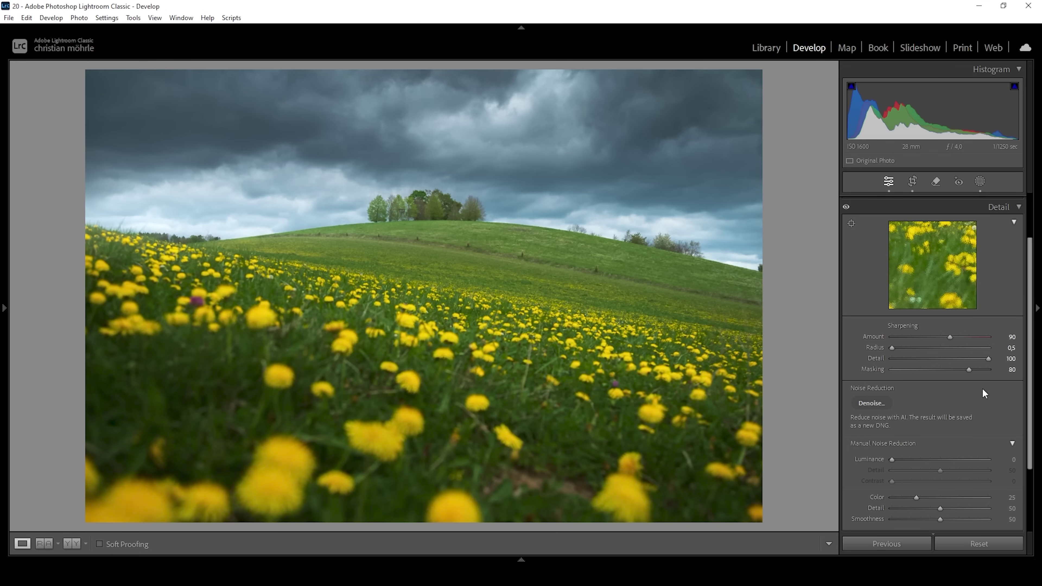
left_click(876, 405)
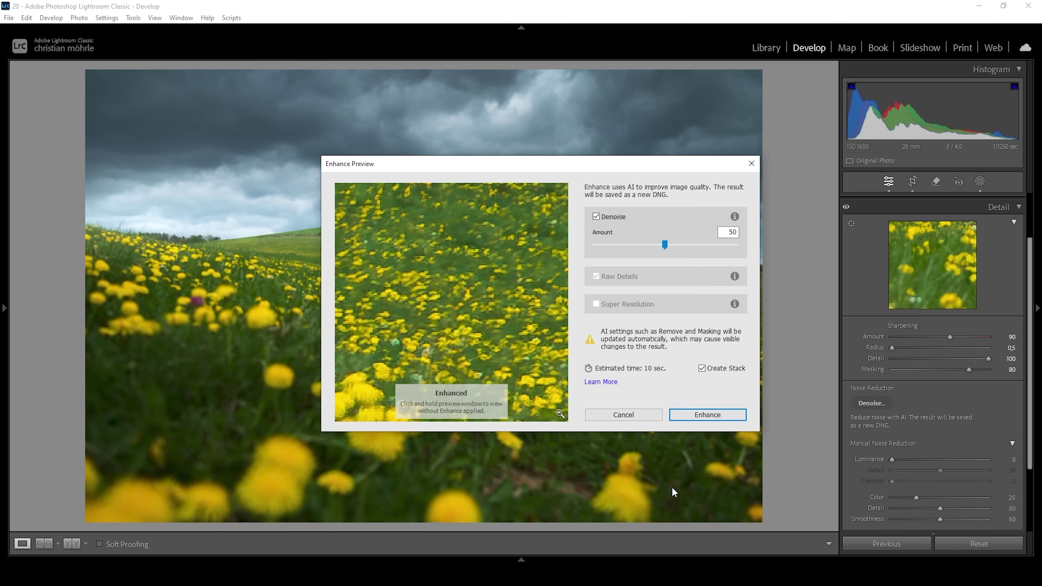
left_click(706, 414)
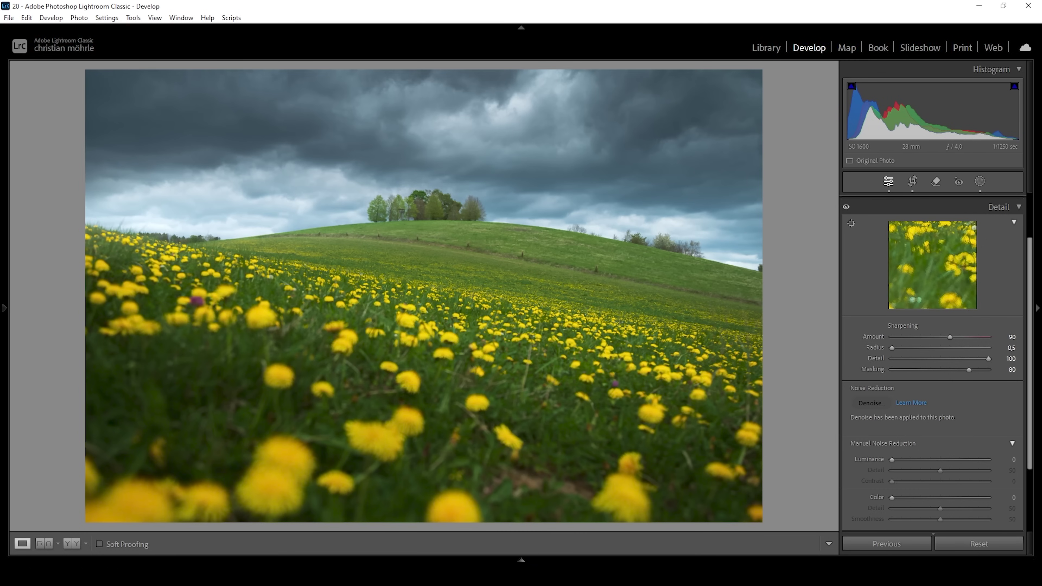
Step: Open the denoised photo DSC02954 - Kopie-Enhanced-NR.dng in Photoshop as a Smart Object
left_click(521, 559)
right_click(49, 505)
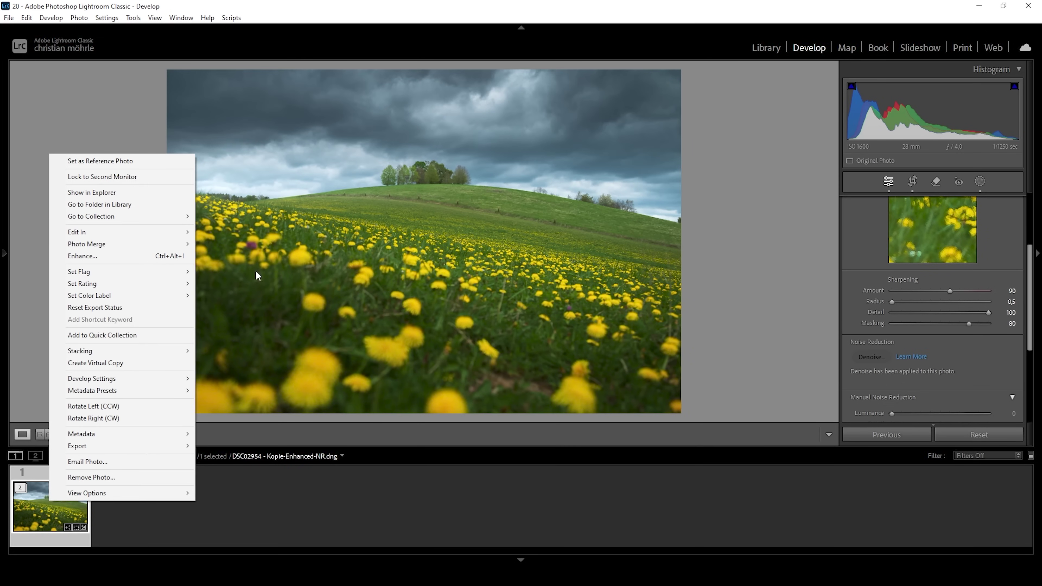
mouse_move(102, 233)
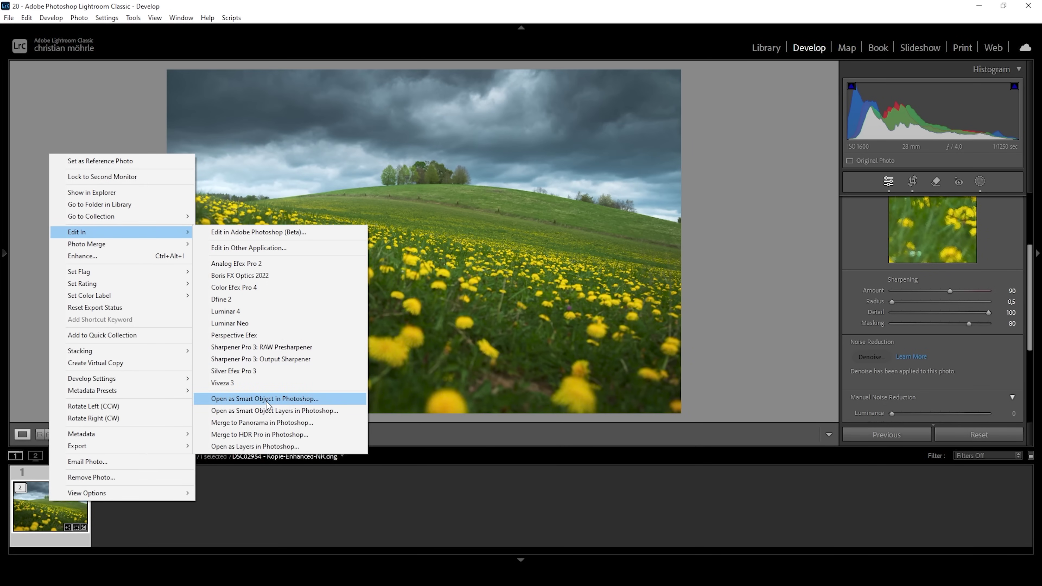
left_click(267, 399)
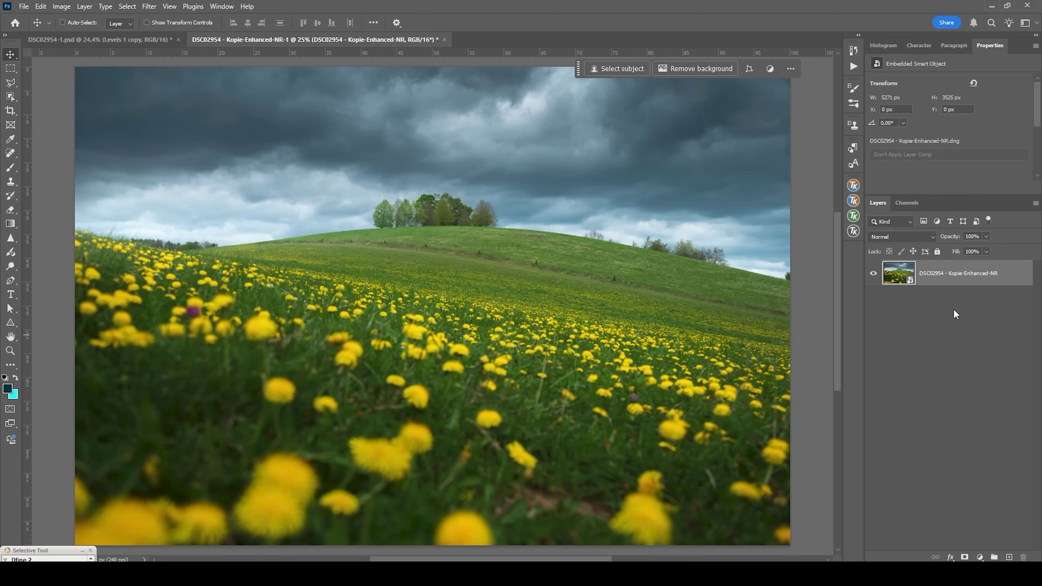
Step: Duplicate the Smart Object layer and rasterize the copy
key("ctrl+j")
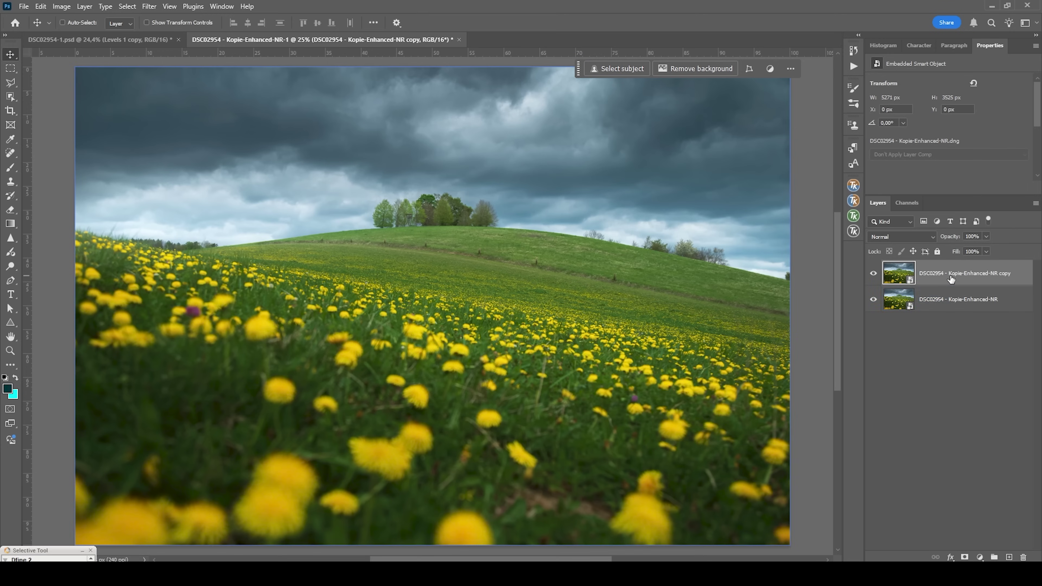
right_click(950, 275)
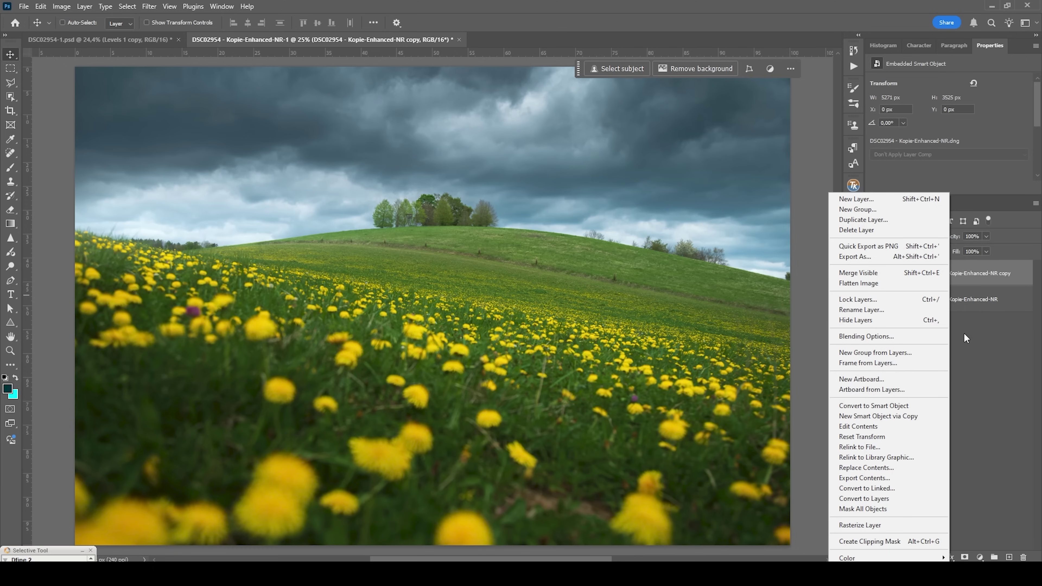
left_click(882, 526)
Step: Remove the bare bush on the hill ridge with the Clone Stamp, sampling the clean ridge edge beside it
scroll(705, 244, "up", 5)
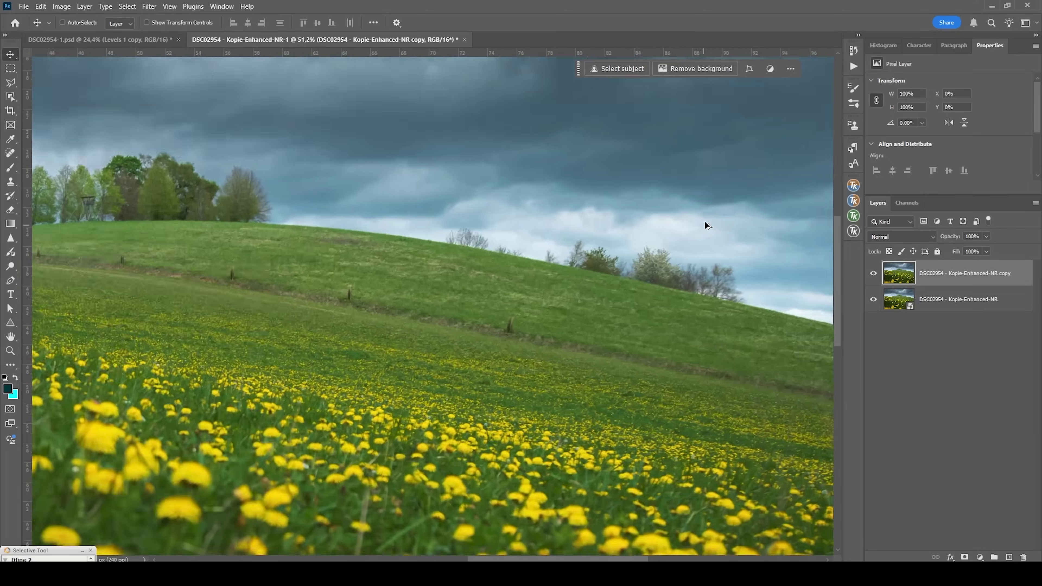
scroll(416, 218, "up", 3)
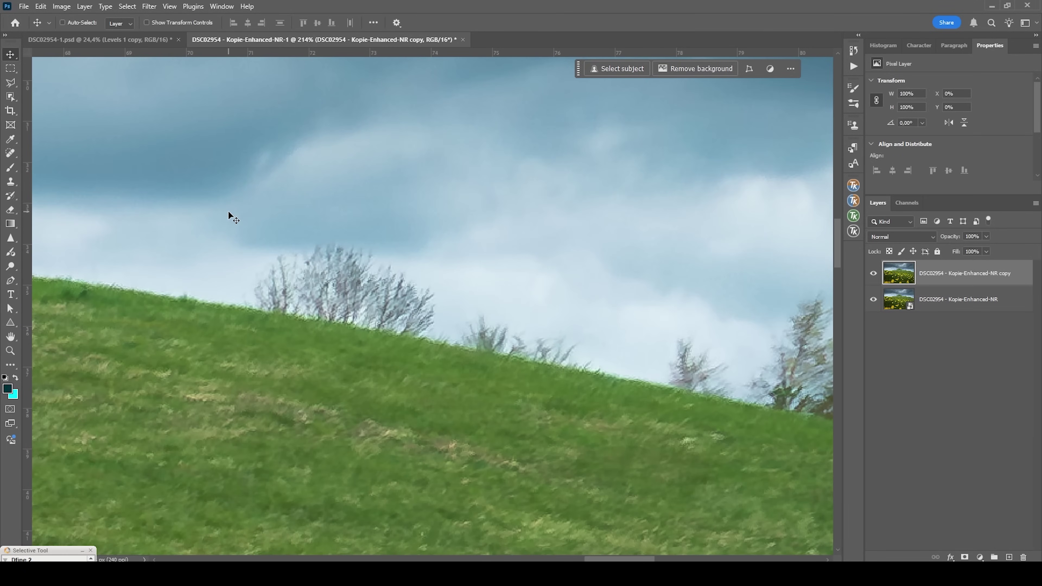
scroll(426, 323, "down", 2)
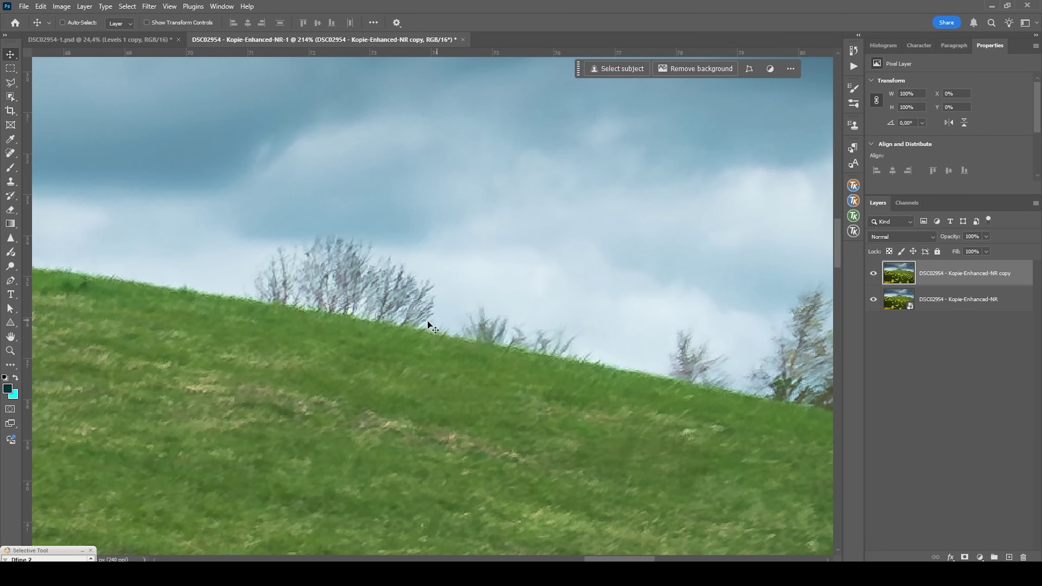
left_click(10, 181)
left_click_drag(193, 217, 195, 216)
left_click_drag(410, 305, 195, 264)
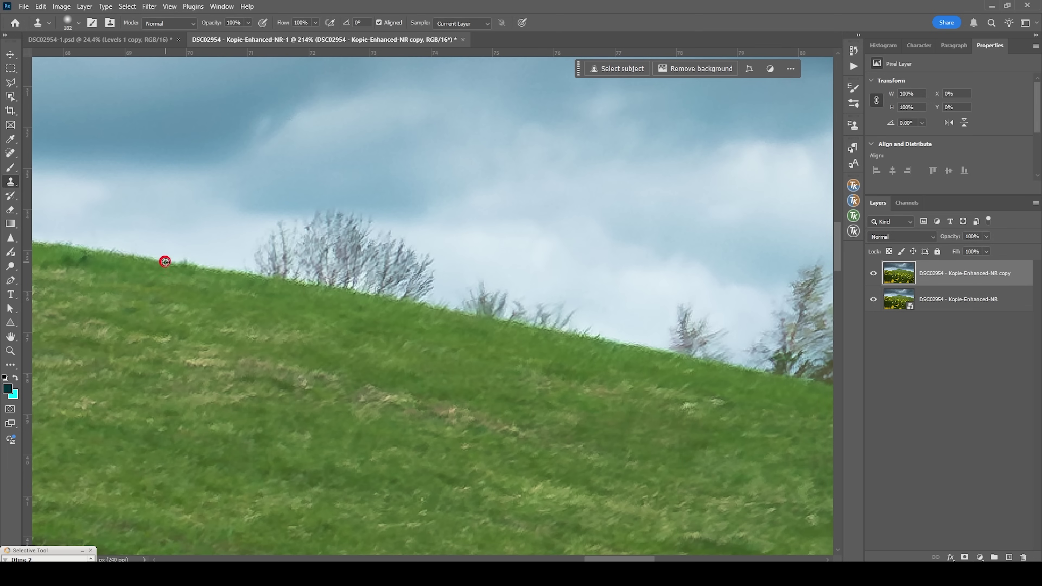
mouse_move(165, 262)
left_mouse_down()
mouse_move(221, 255)
mouse_move(307, 281)
left_mouse_up()
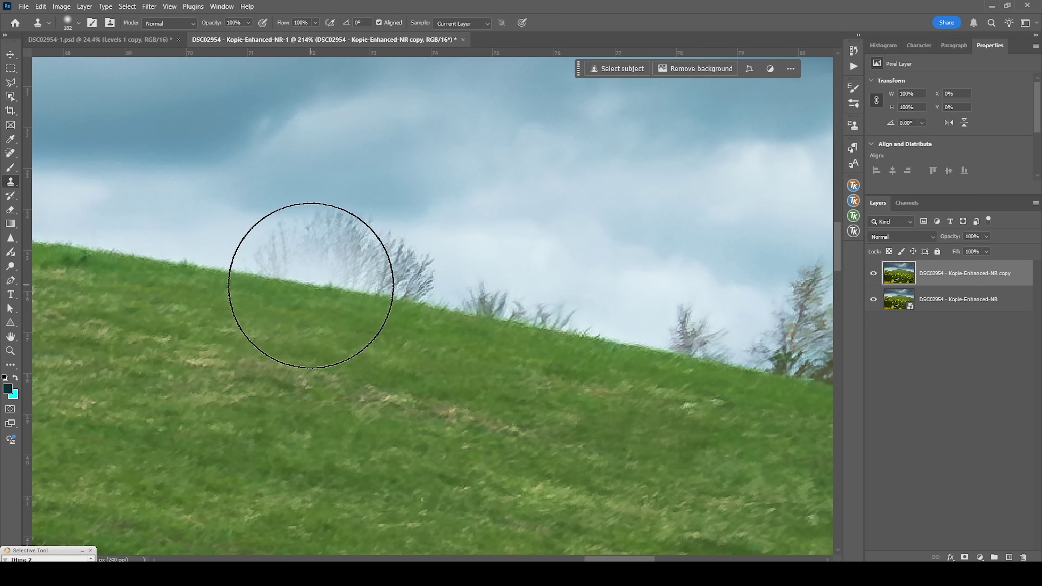
mouse_move(302, 284)
left_mouse_down()
mouse_move(286, 279)
mouse_move(371, 288)
mouse_move(442, 314)
mouse_move(477, 344)
mouse_move(501, 321)
left_mouse_up()
Step: Undo the last clone strokes and clone a fresh sample of clean ridge edge over the small shrubs farther down the slope
key("ctrl+z")
key("ctrl+z")
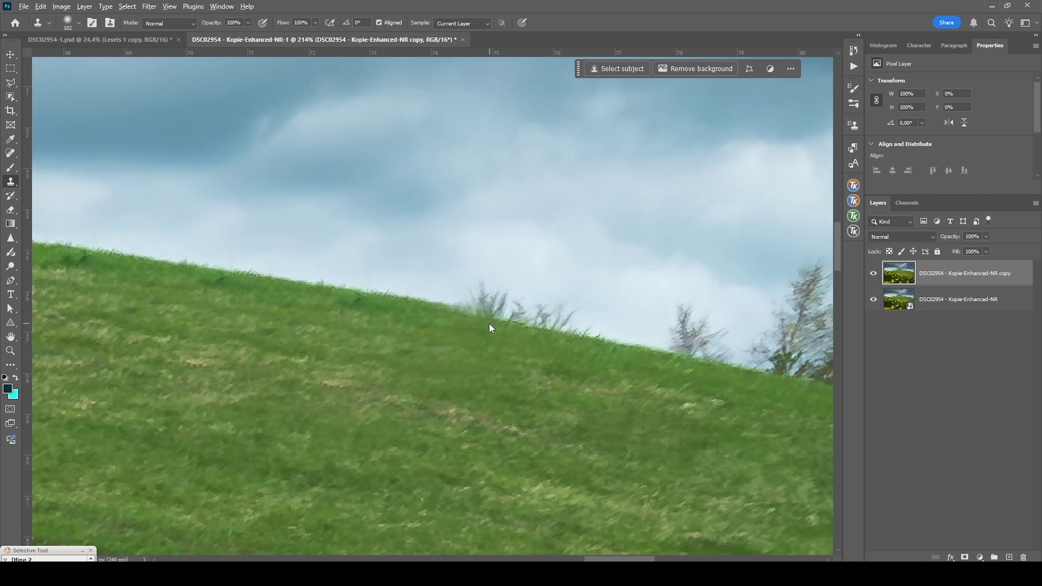
left_click(283, 286, "alt")
left_click_drag(458, 318, 455, 314)
Step: Outline the remaining bushes along the ridge with the Polygonal Lasso and replace them using Generative Fill without a prompt, keeping the second variation
scroll(456, 314, "down", 5)
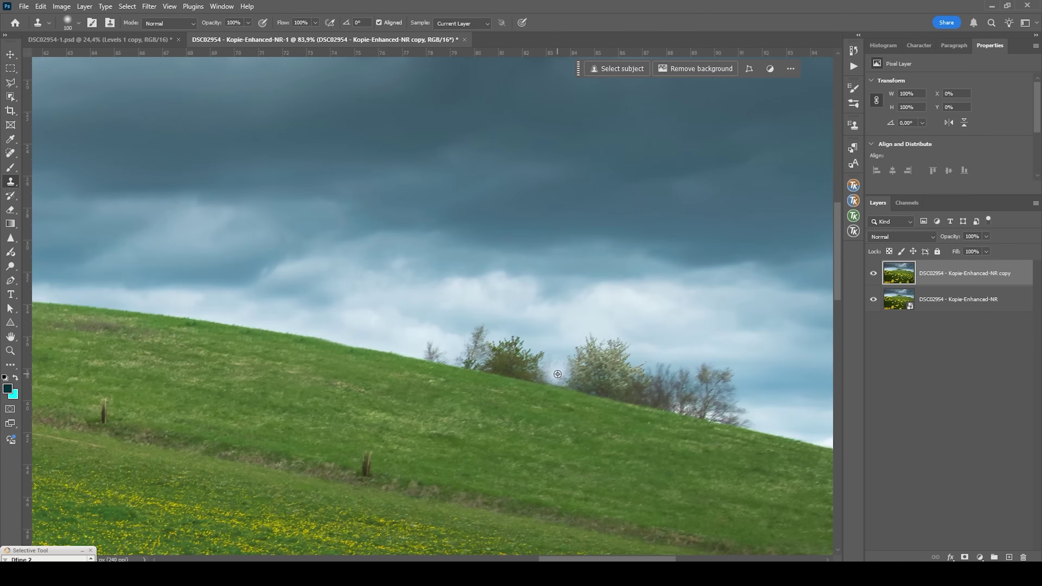
scroll(557, 374, "up", 4)
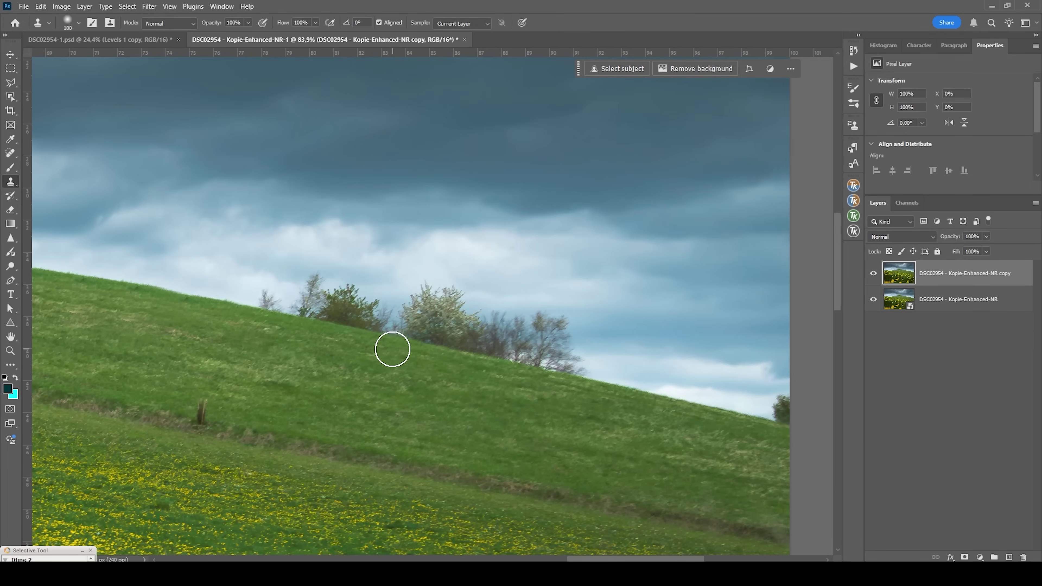
key("l")
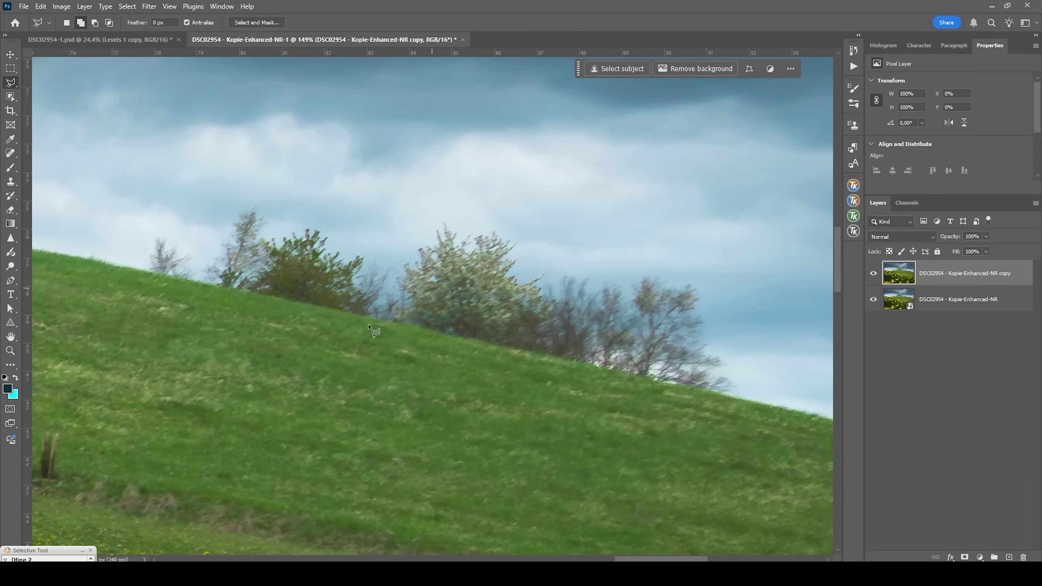
scroll(189, 290, "up", 1)
left_click(137, 273)
left_click(134, 245)
left_click(147, 224)
left_click(165, 224)
left_click(199, 253)
left_click(228, 210)
left_click(262, 187)
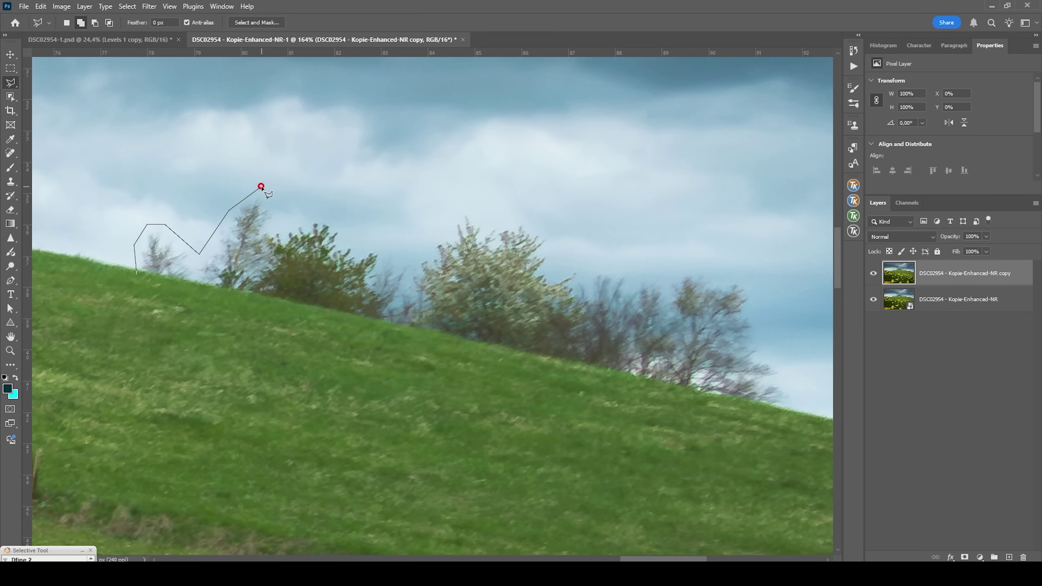
left_click(274, 203)
left_click(275, 228)
left_click(312, 213)
left_click(347, 226)
left_click(352, 238)
left_click(384, 241)
left_click(396, 265)
left_click(438, 232)
left_click(449, 232)
left_click(462, 205)
left_click(476, 220)
left_click_drag(528, 220, 793, 409)
left_click(138, 273)
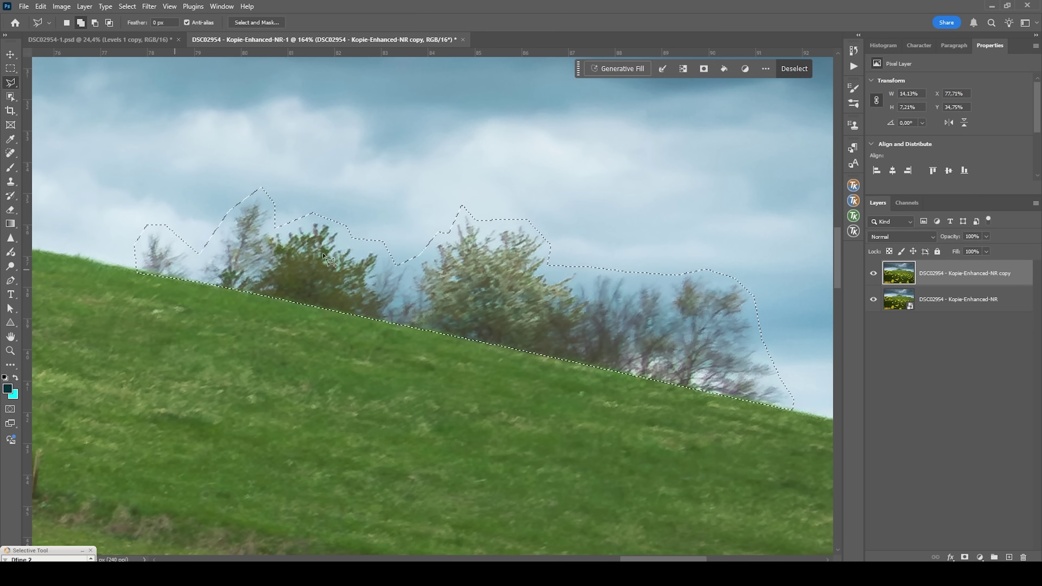
left_click(616, 66)
left_click(822, 69)
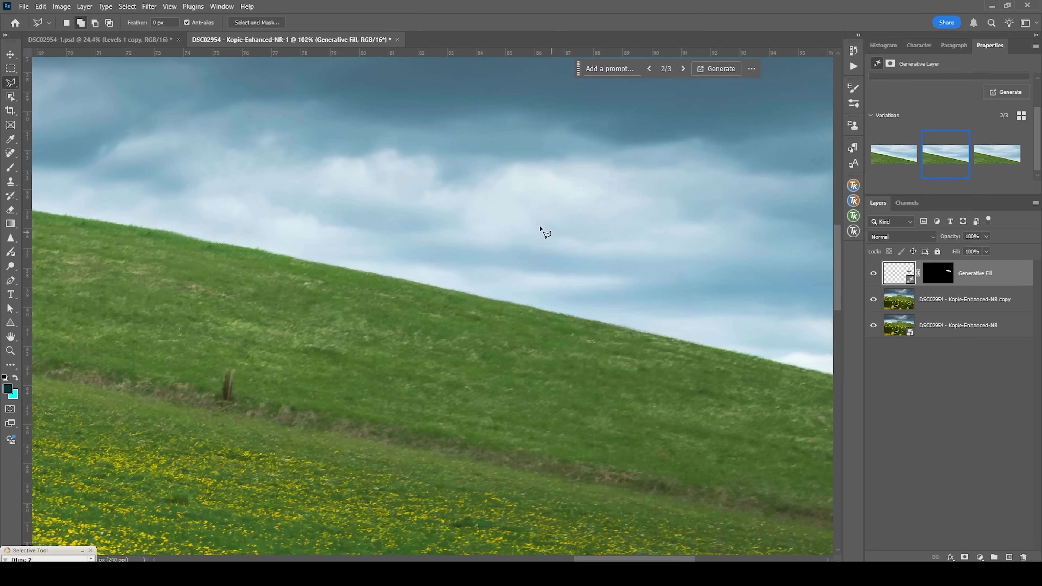
Step: Clone out the dark bush at the photo's right edge on the rasterized copy layer, sampling the nearby ridge line
scroll(533, 233, "down", 3)
scroll(531, 237, "down", 3)
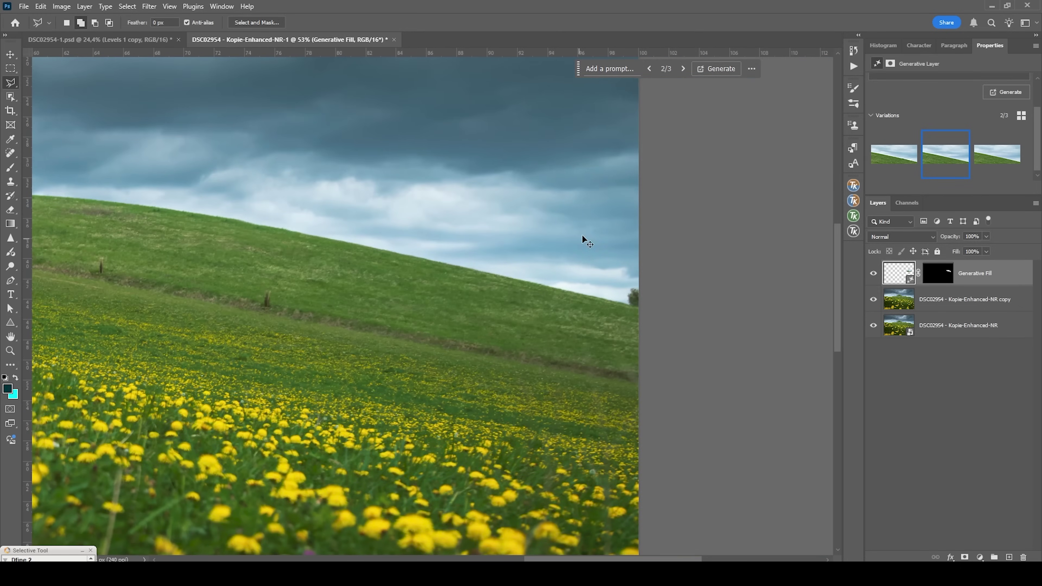
scroll(581, 240, "up", 6)
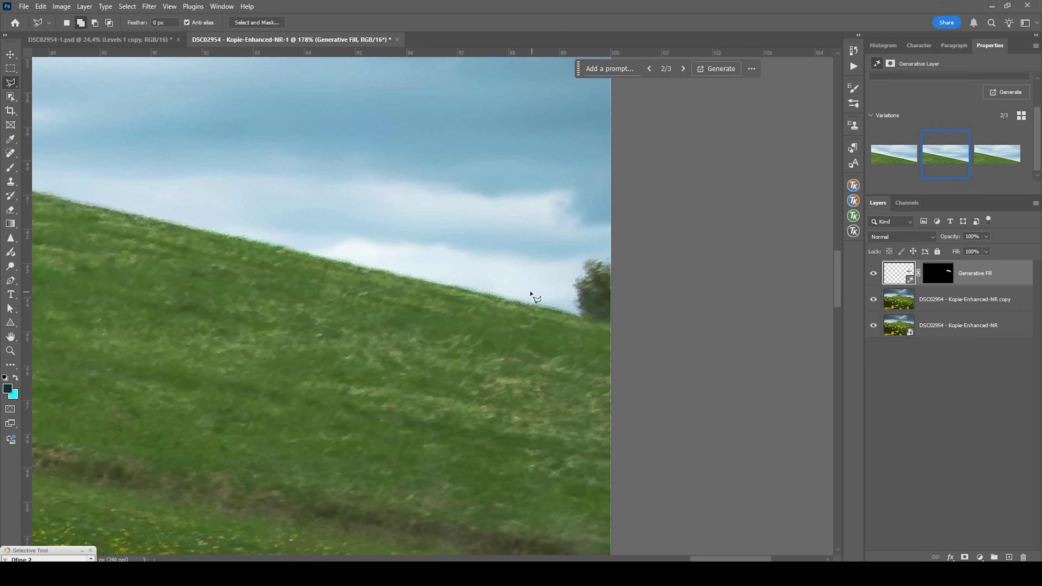
scroll(531, 293, "up", 2)
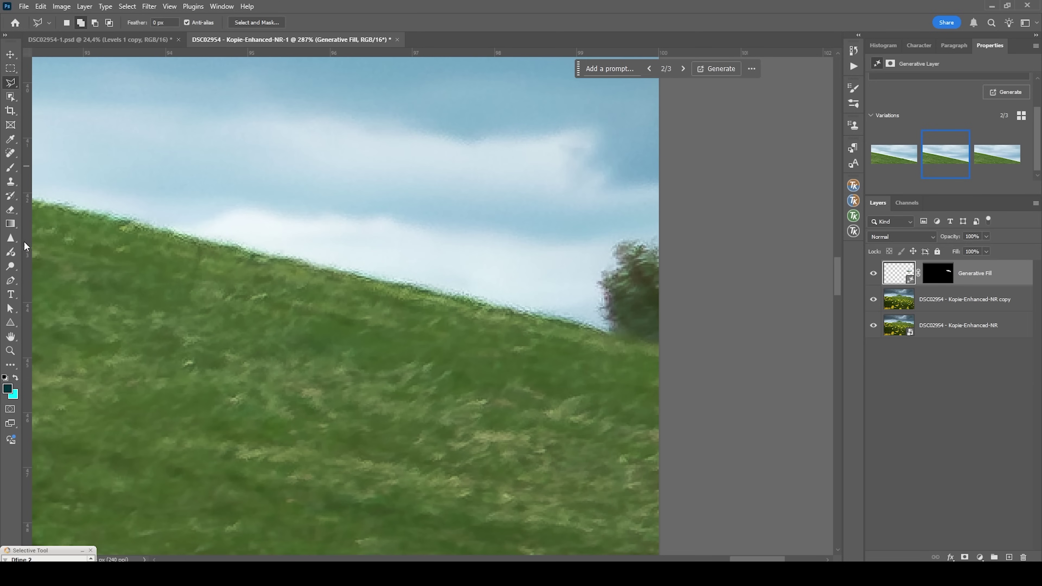
left_click(10, 182)
left_click(898, 299)
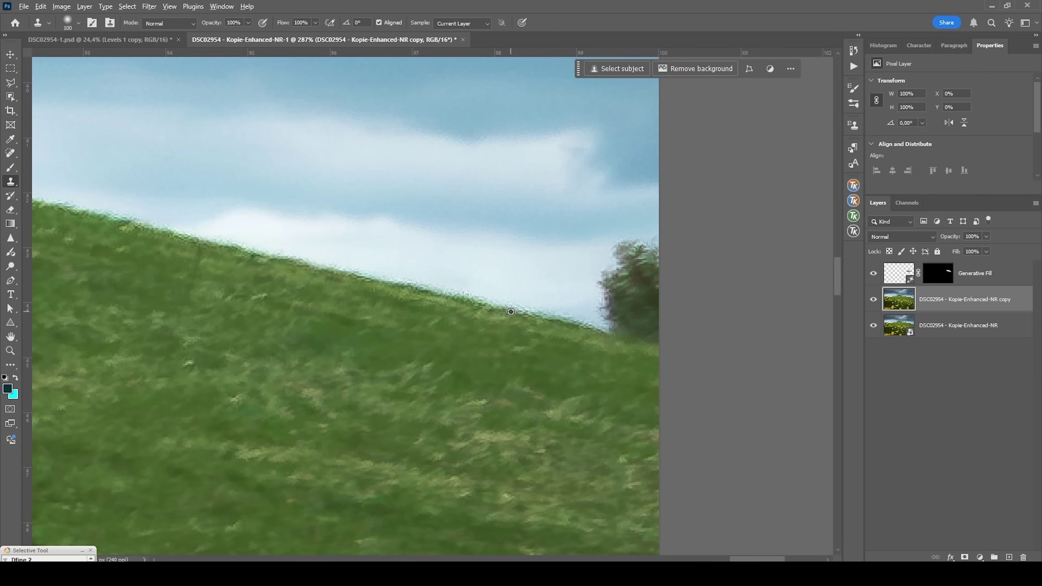
left_click(515, 311, "alt")
mouse_move(603, 324)
left_mouse_down()
mouse_move(634, 340)
mouse_move(647, 286)
left_mouse_up()
Step: Outline the distant tree line behind the left meadow slope with the Polygonal Lasso and replace it using Generative Fill without a prompt
scroll(665, 347, "down", 5)
scroll(641, 320, "down", 4)
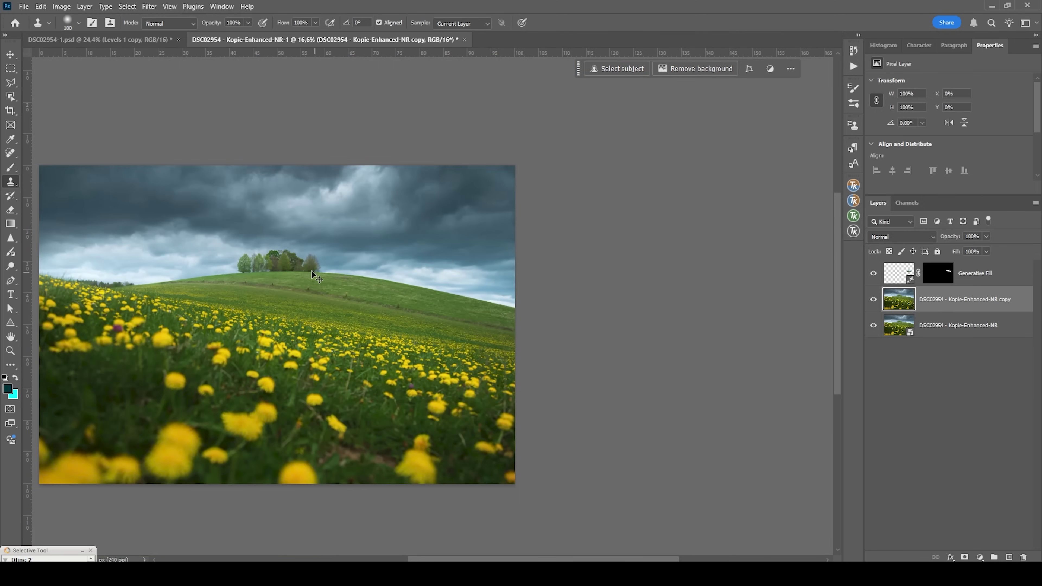
scroll(370, 296, "left", 3)
scroll(224, 279, "up", 3)
scroll(224, 279, "up", 4)
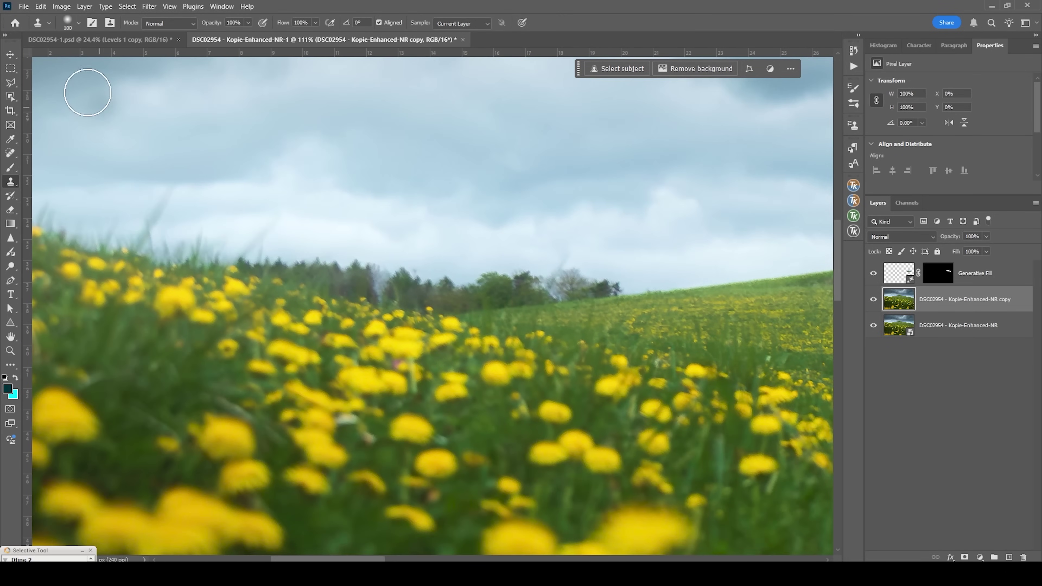
left_click(10, 82)
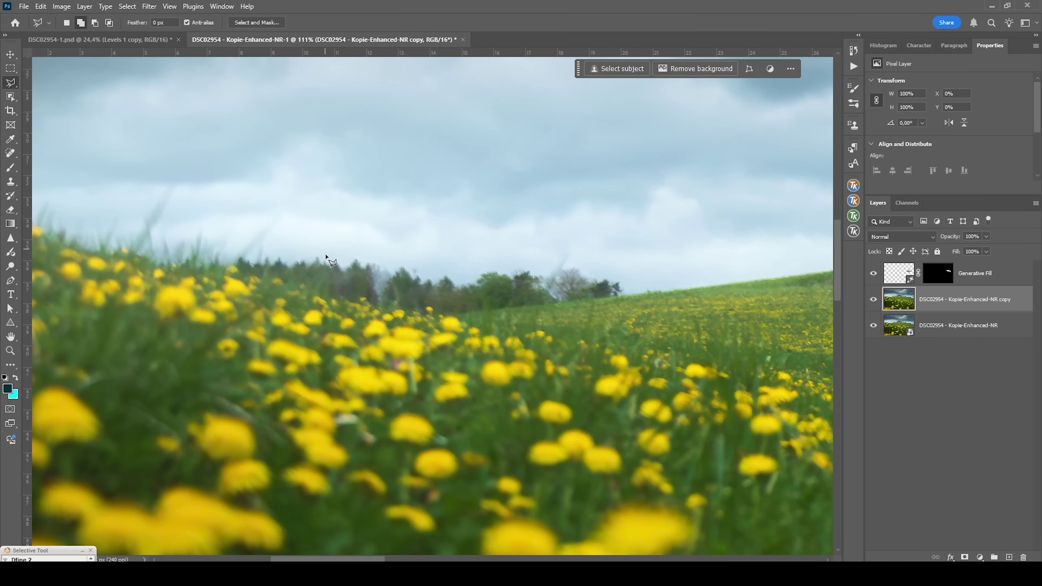
left_click(148, 259)
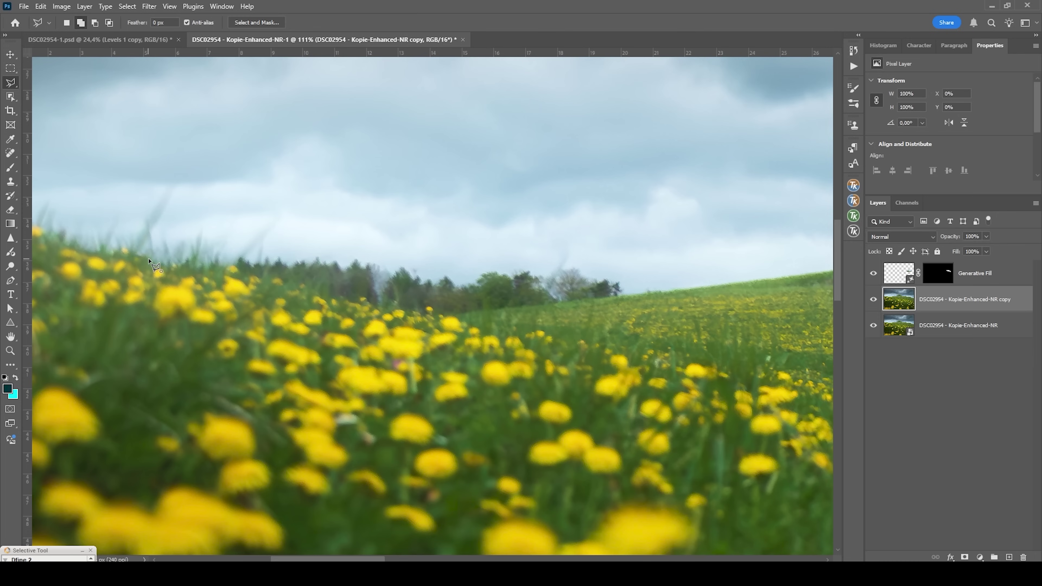
left_click(171, 265)
left_click(402, 318)
left_click(627, 295)
left_click(574, 260)
left_click(568, 242)
left_click(542, 262)
left_click(274, 251)
left_click(148, 260)
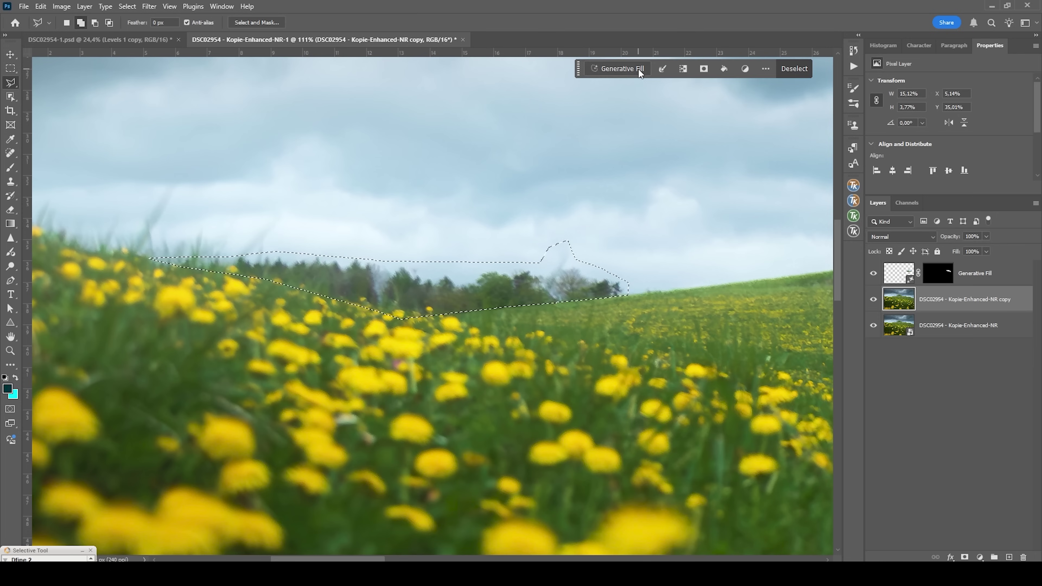
left_click(624, 69)
left_click(829, 69)
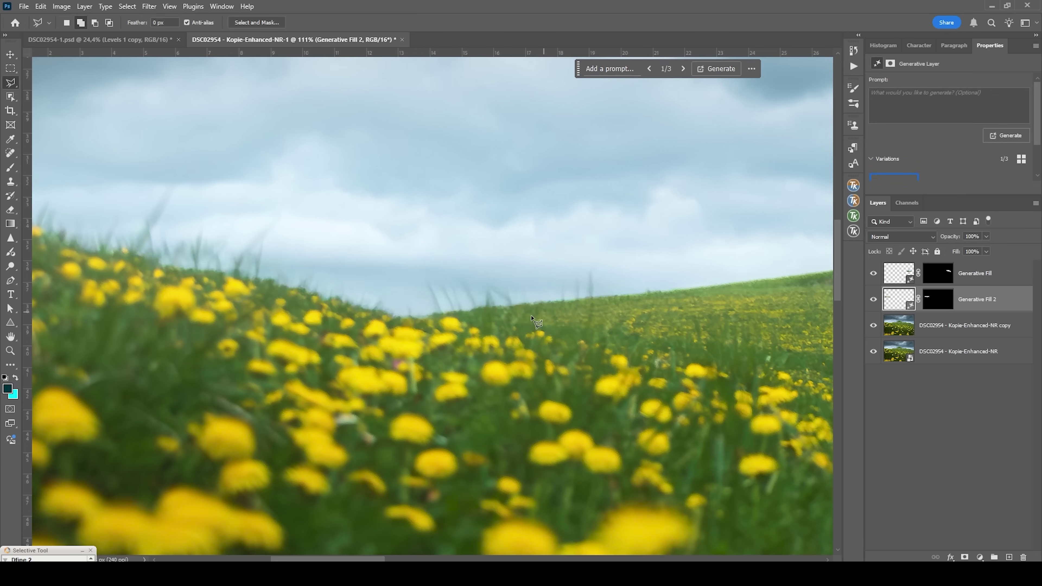
scroll(494, 313, "down", 5)
scroll(489, 286, "up", 3)
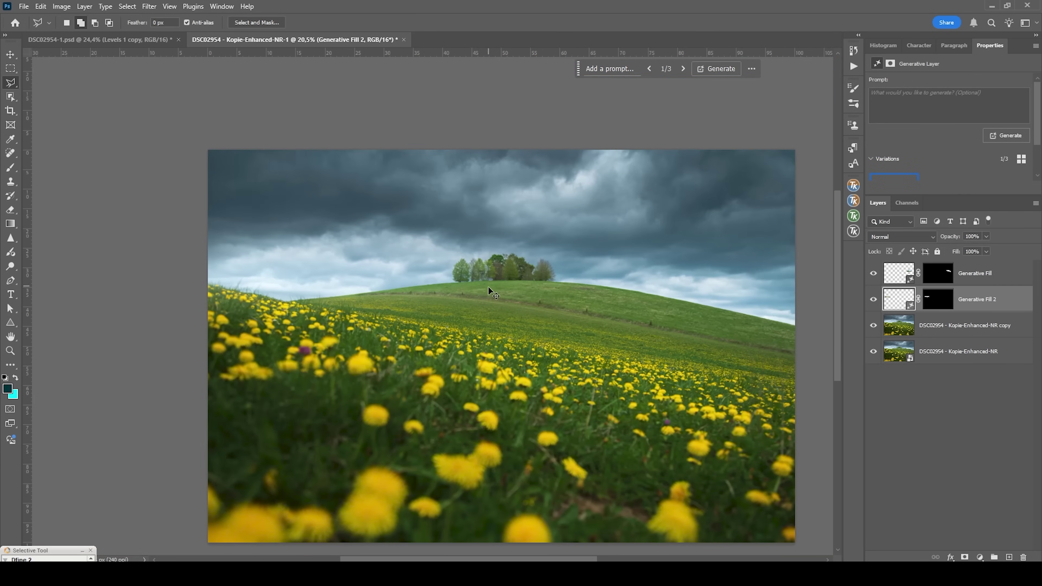